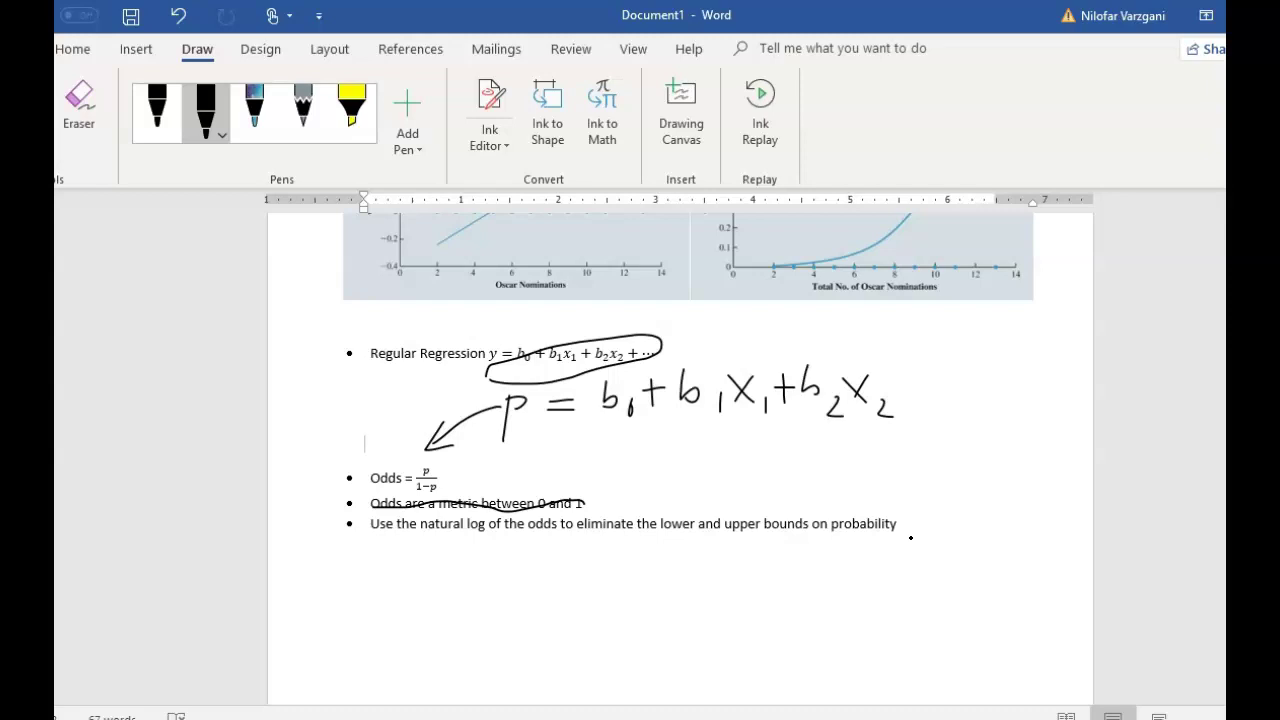
Step: Handwrite odds = b0 + b1X1 + b2X2 below the last bullet with the Draw pen
mouse_move(499, 583)
left_mouse_down()
mouse_move(526, 604)
mouse_move(548, 566)
mouse_move(558, 602)
mouse_move(611, 589)
mouse_move(634, 602)
mouse_move(703, 574)
mouse_move(691, 586)
left_mouse_up()
left_click_drag(731, 558, 753, 597)
mouse_move(786, 557)
left_mouse_down()
mouse_move(769, 584)
mouse_move(795, 601)
left_mouse_up()
mouse_move(807, 577)
left_mouse_down()
mouse_move(828, 577)
mouse_move(818, 587)
left_mouse_up()
left_click_drag(845, 552, 851, 581)
left_click_drag(870, 578, 888, 591)
mouse_move(913, 554)
left_mouse_down()
mouse_move(897, 578)
mouse_move(914, 578)
left_mouse_up()
left_click_drag(920, 578, 938, 591)
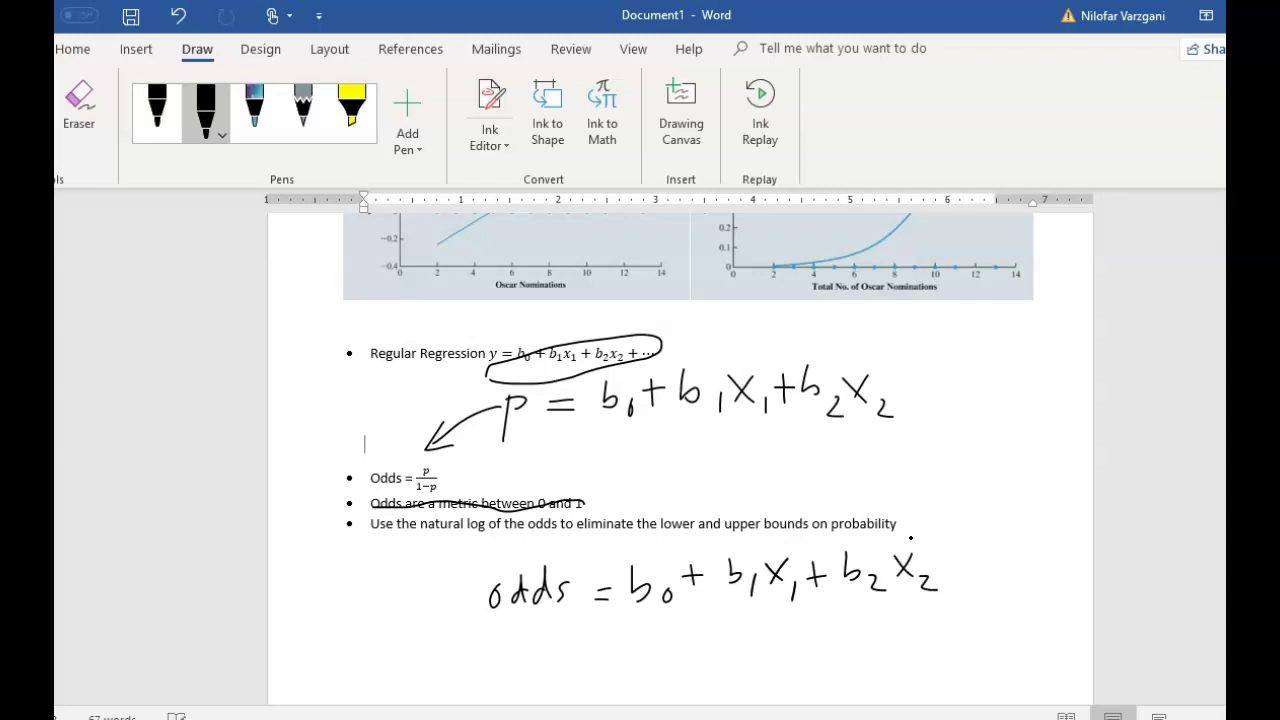
Step: Wrap odds in handwritten parentheses and prefix it with Ln to make ln(odds)
left_click_drag(490, 569, 478, 618)
left_click_drag(572, 559, 573, 609)
mouse_move(418, 572)
left_mouse_down()
mouse_move(417, 608)
mouse_move(461, 608)
left_mouse_up()
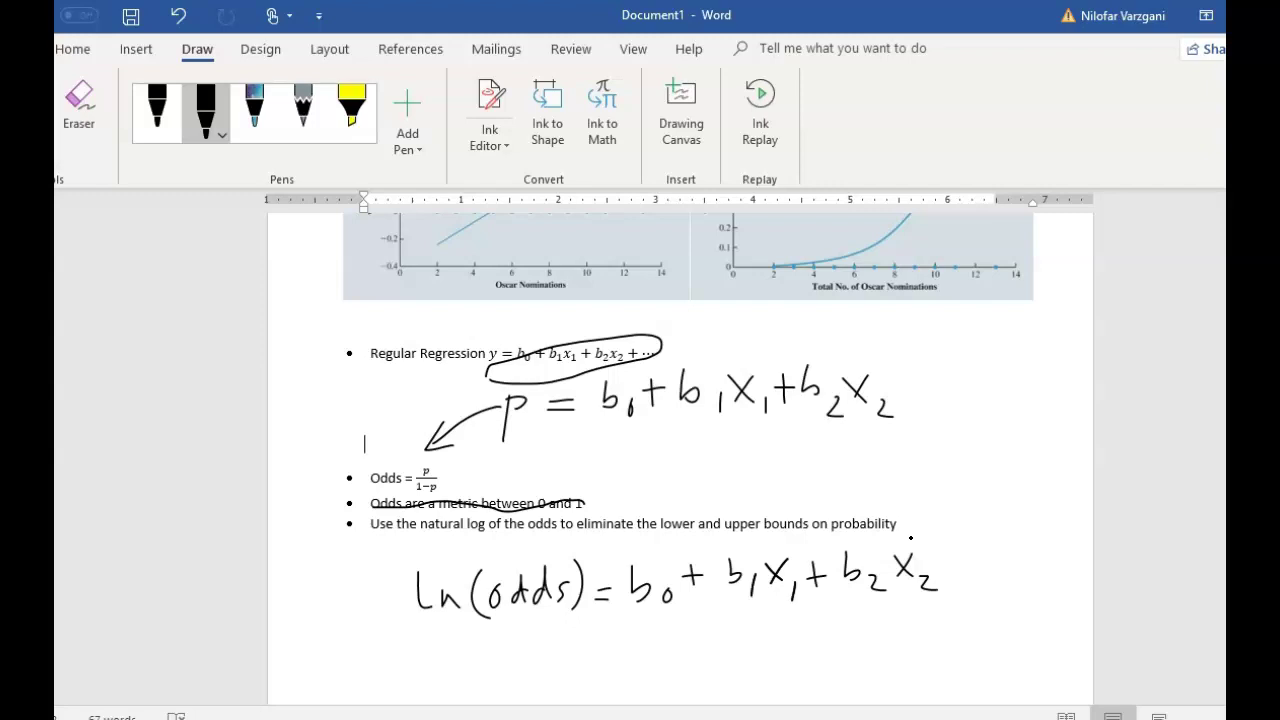
Step: Box the ln(odds) equation and draw a curved arrow up to the Regular Regression line
mouse_move(406, 634)
left_mouse_down()
mouse_move(933, 633)
mouse_move(945, 554)
mouse_move(900, 534)
mouse_move(450, 535)
mouse_move(403, 551)
mouse_move(403, 630)
left_mouse_up()
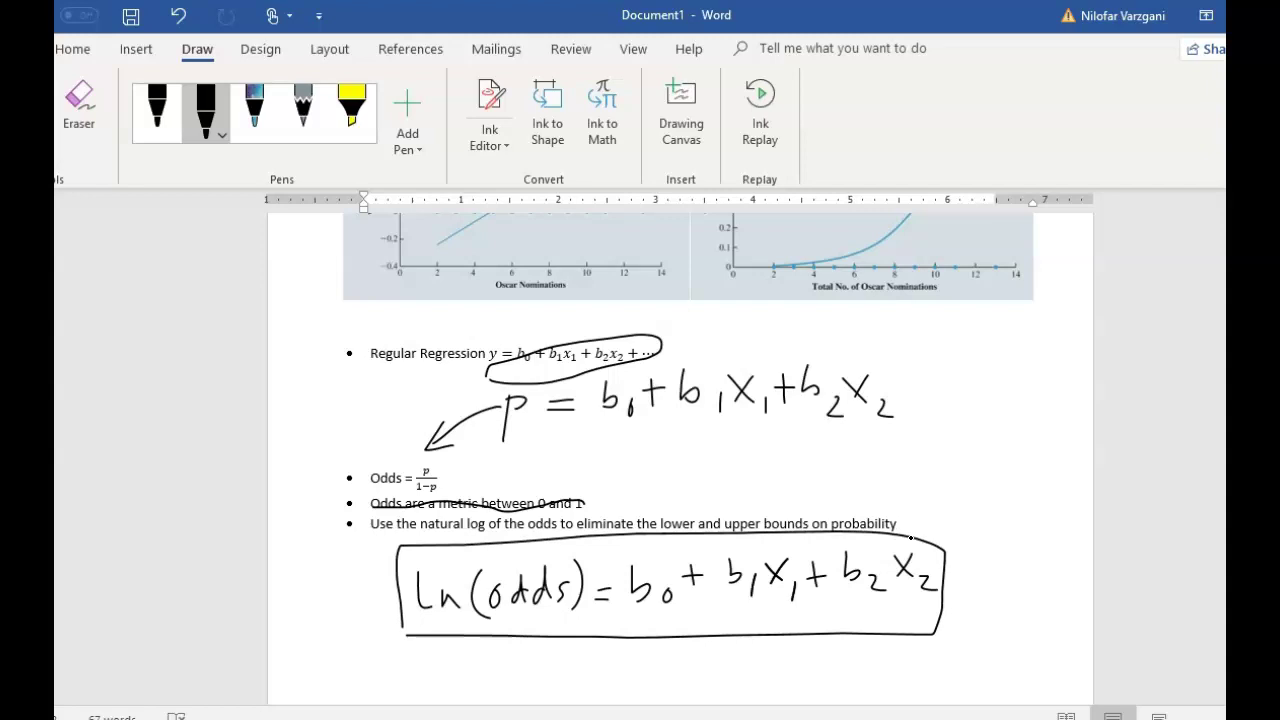
mouse_move(396, 602)
left_mouse_down()
mouse_move(313, 544)
mouse_move(305, 458)
mouse_move(413, 386)
mouse_move(490, 382)
mouse_move(458, 404)
left_mouse_up()
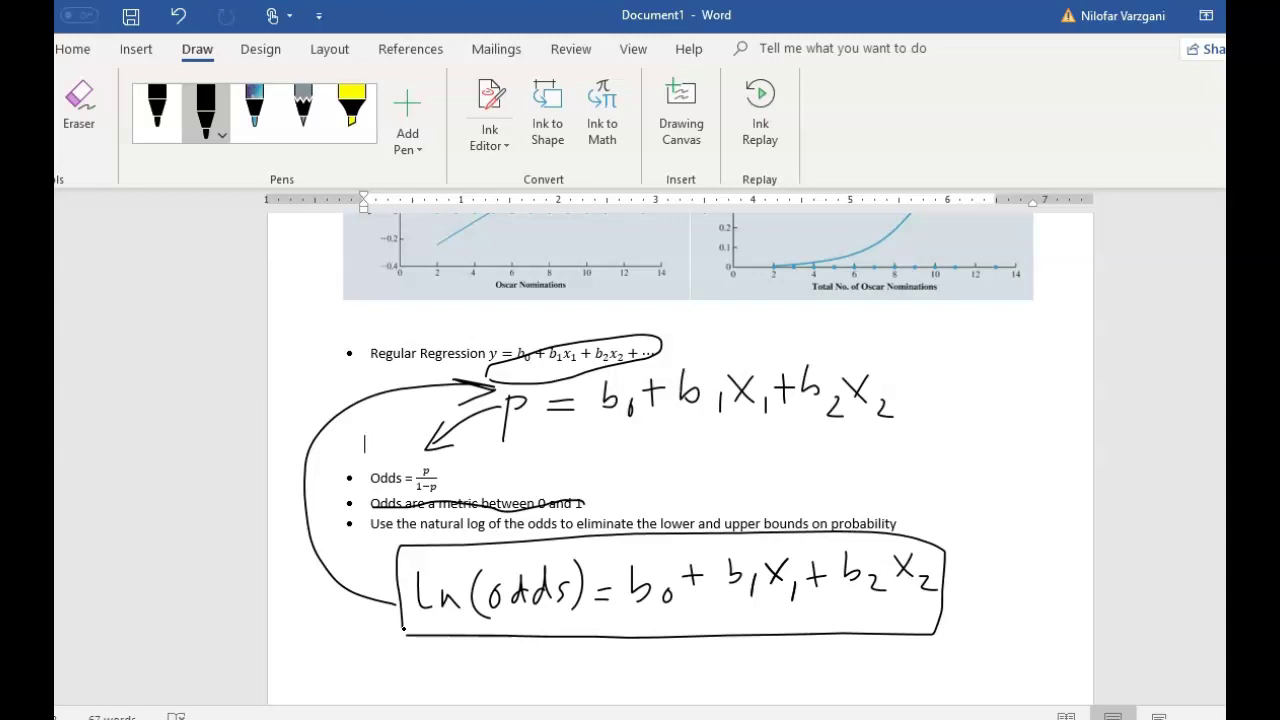
Step: Circle the b0, b1 and b2 coefficients in ink, then switch to the Spam Excel workbook
mouse_move(645, 532)
left_mouse_down()
mouse_move(632, 643)
mouse_move(679, 610)
mouse_move(650, 534)
left_mouse_up()
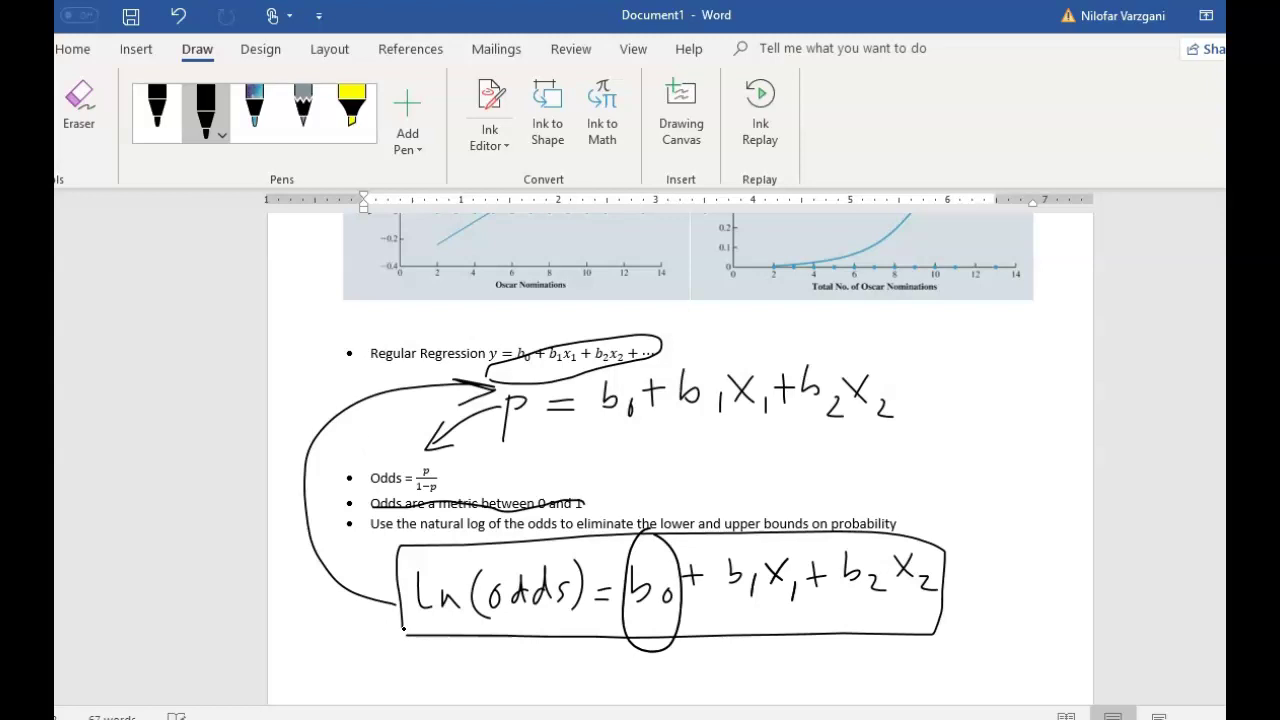
mouse_move(730, 520)
left_mouse_down()
mouse_move(767, 544)
mouse_move(735, 518)
left_mouse_up()
mouse_move(845, 516)
left_mouse_down()
mouse_move(895, 600)
mouse_move(860, 516)
left_mouse_up()
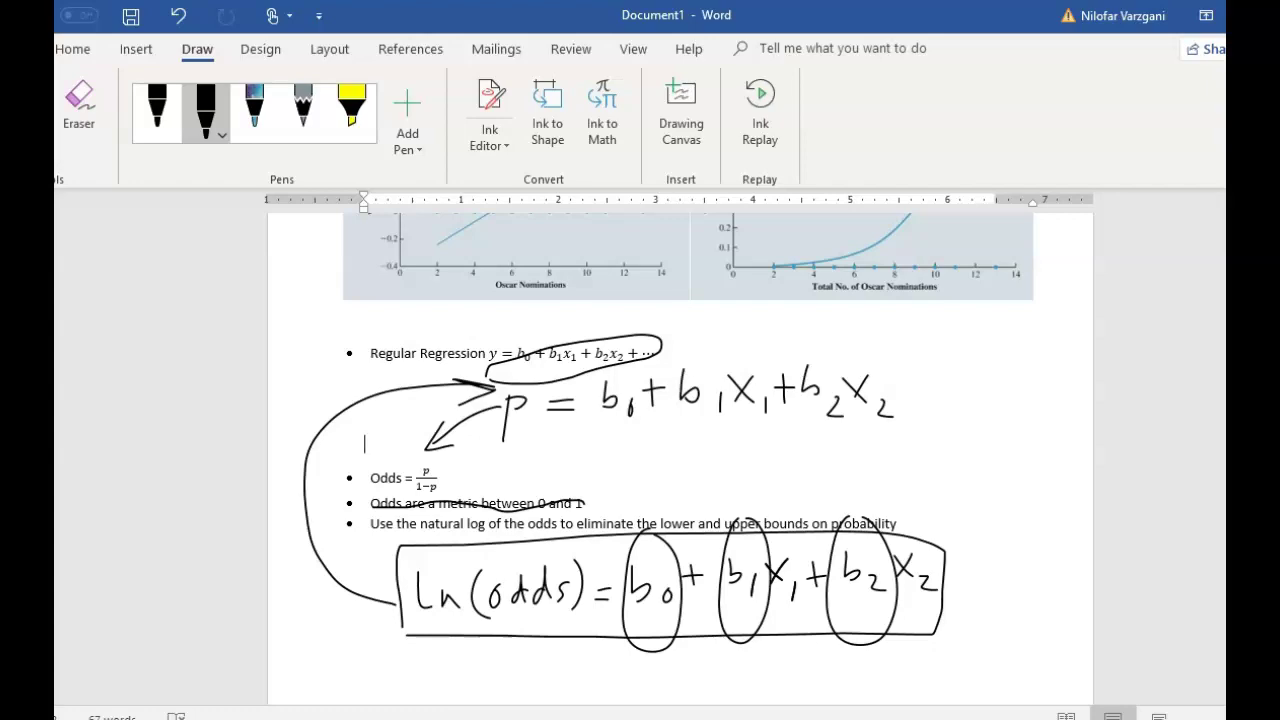
key("alt+Tab")
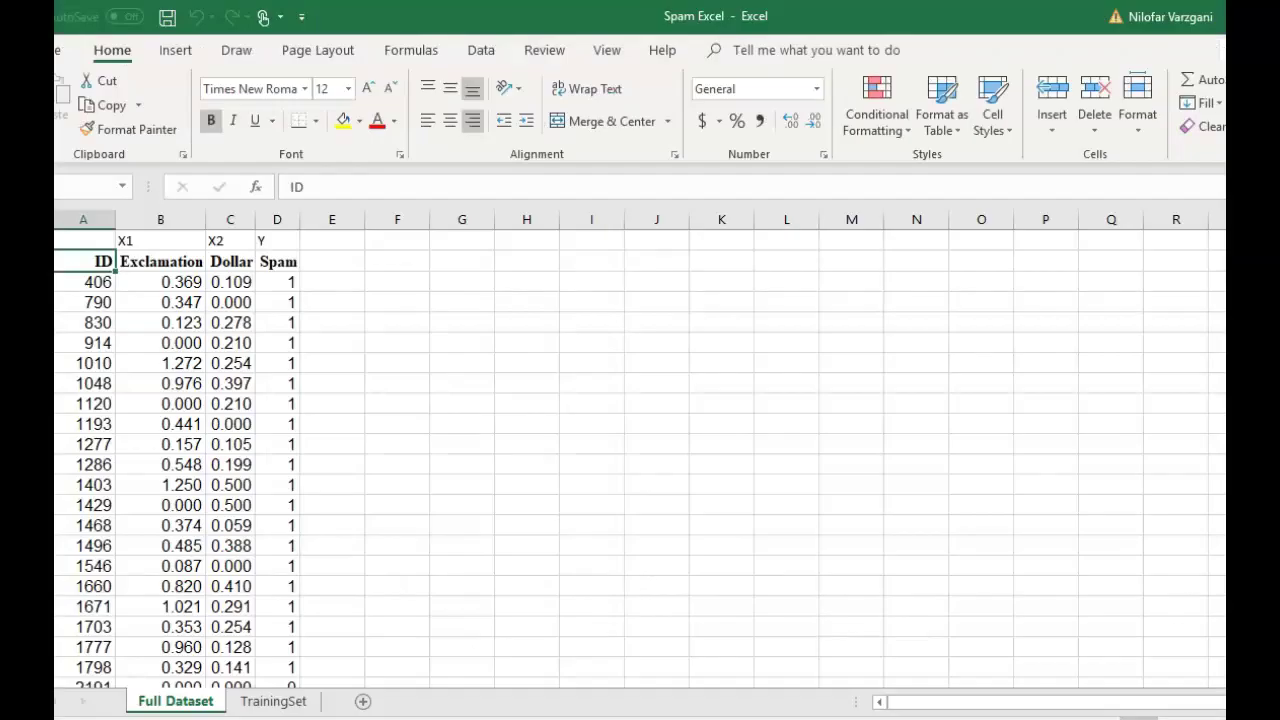
left_click(323, 588)
left_click(100, 266)
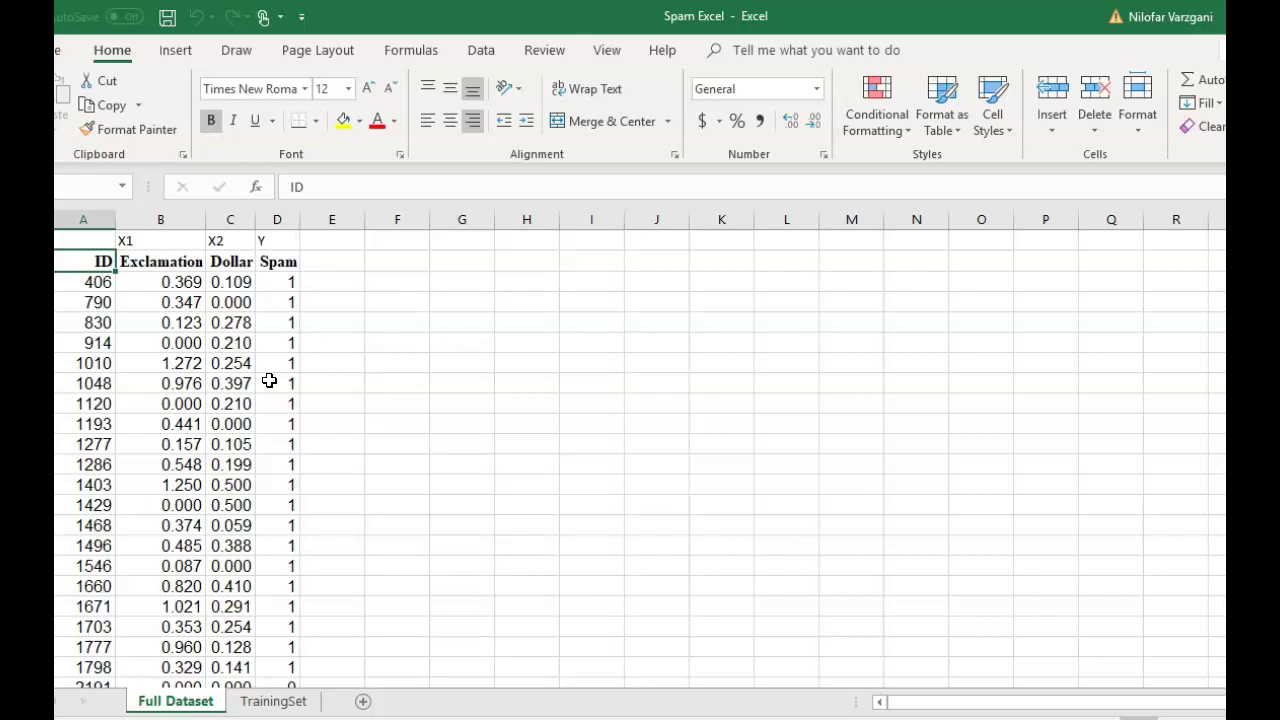
left_click(95, 216)
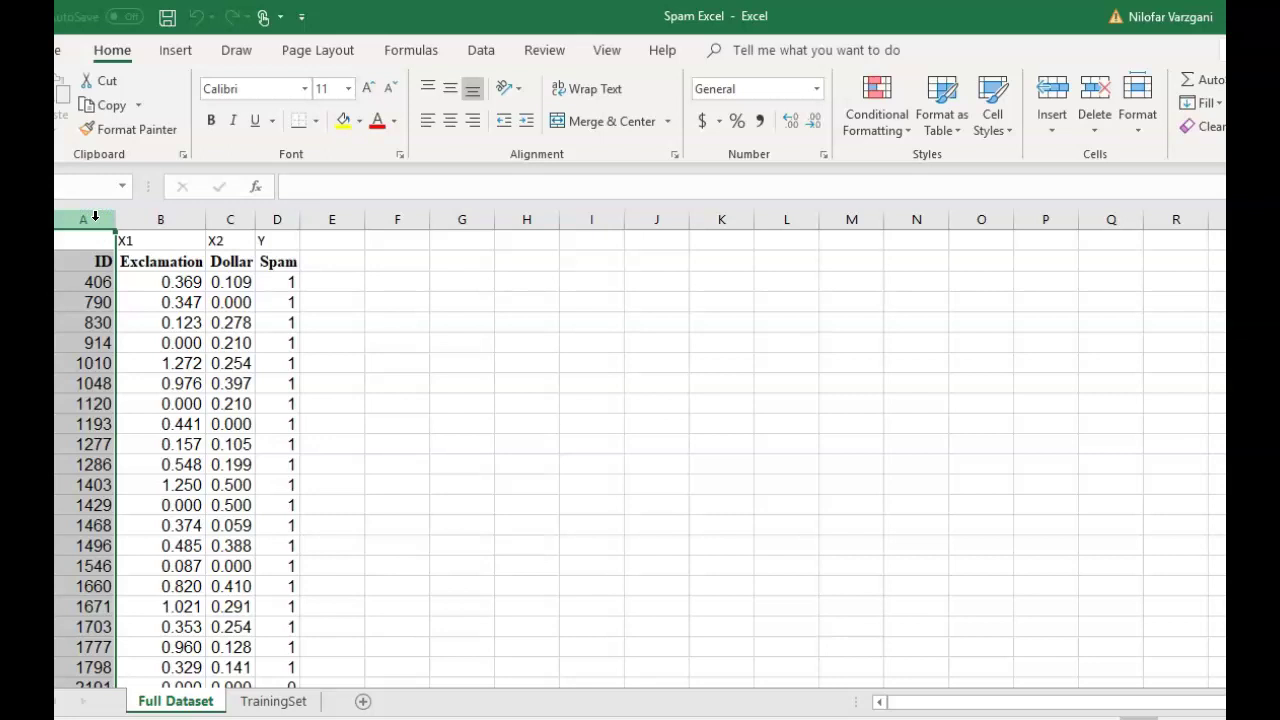
left_click(93, 282)
left_click(95, 302)
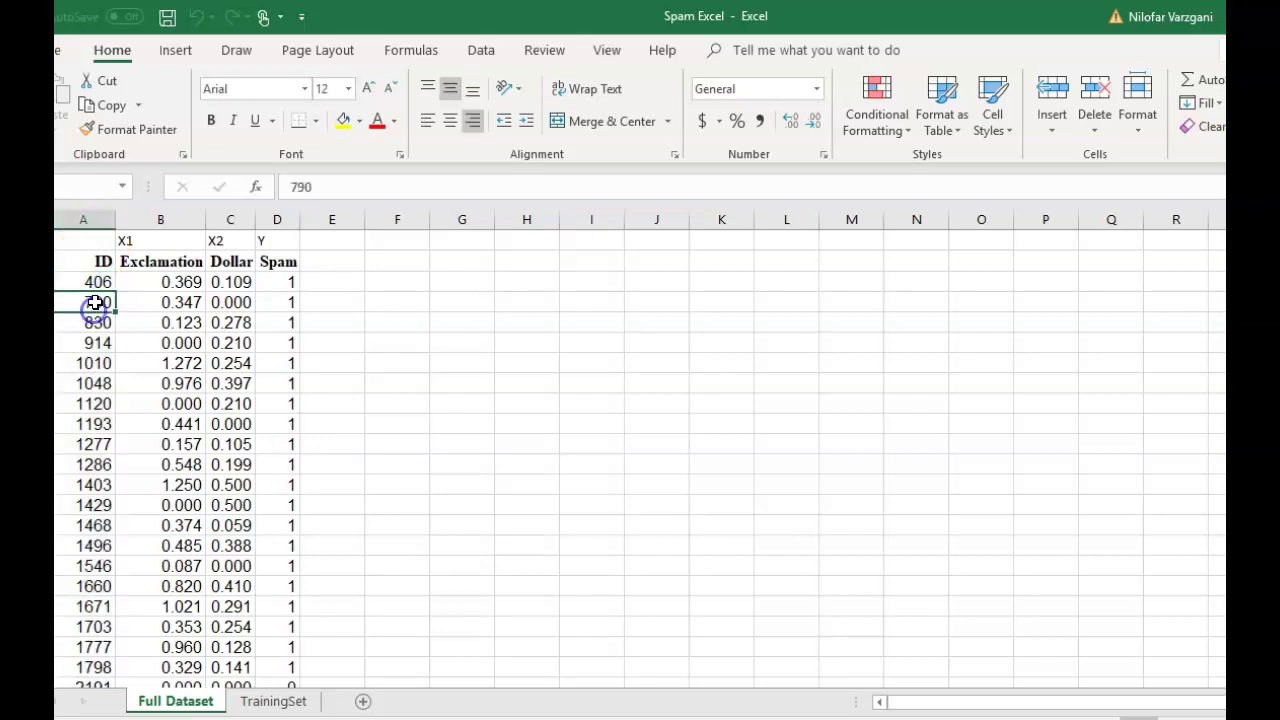
left_click(93, 282)
left_click(95, 302)
left_click(100, 322)
left_click(108, 365)
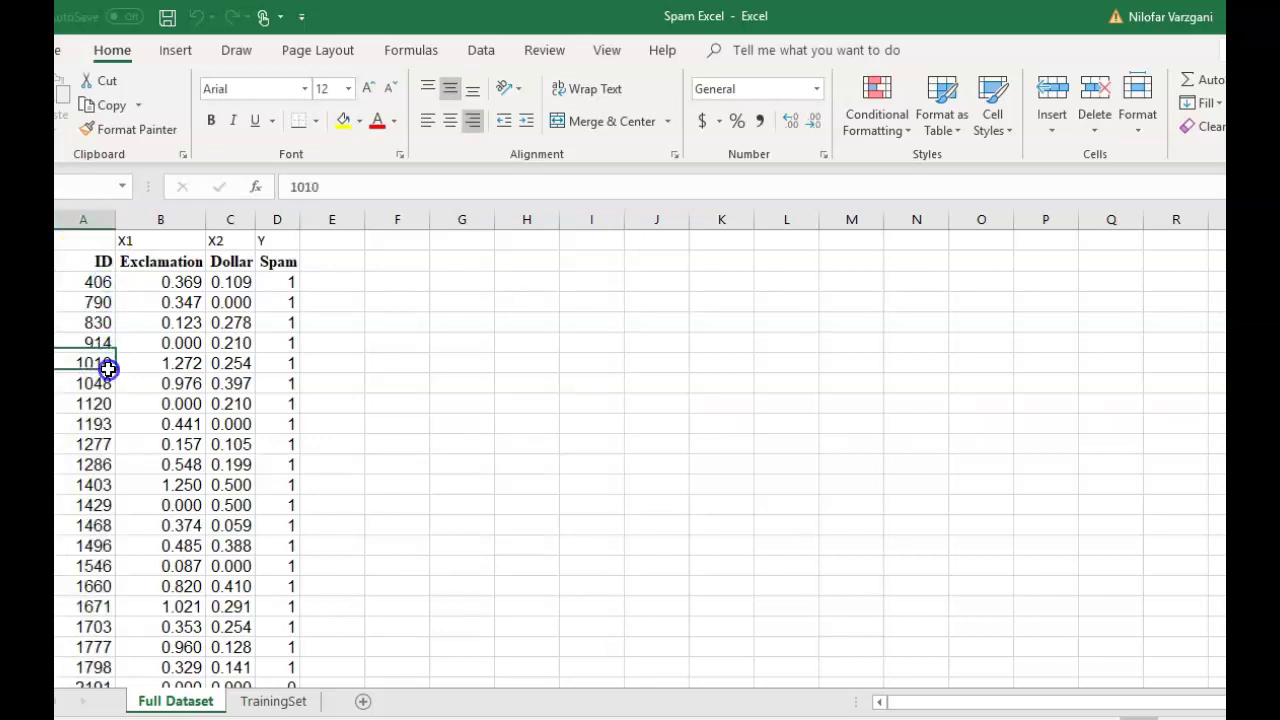
left_click(100, 282)
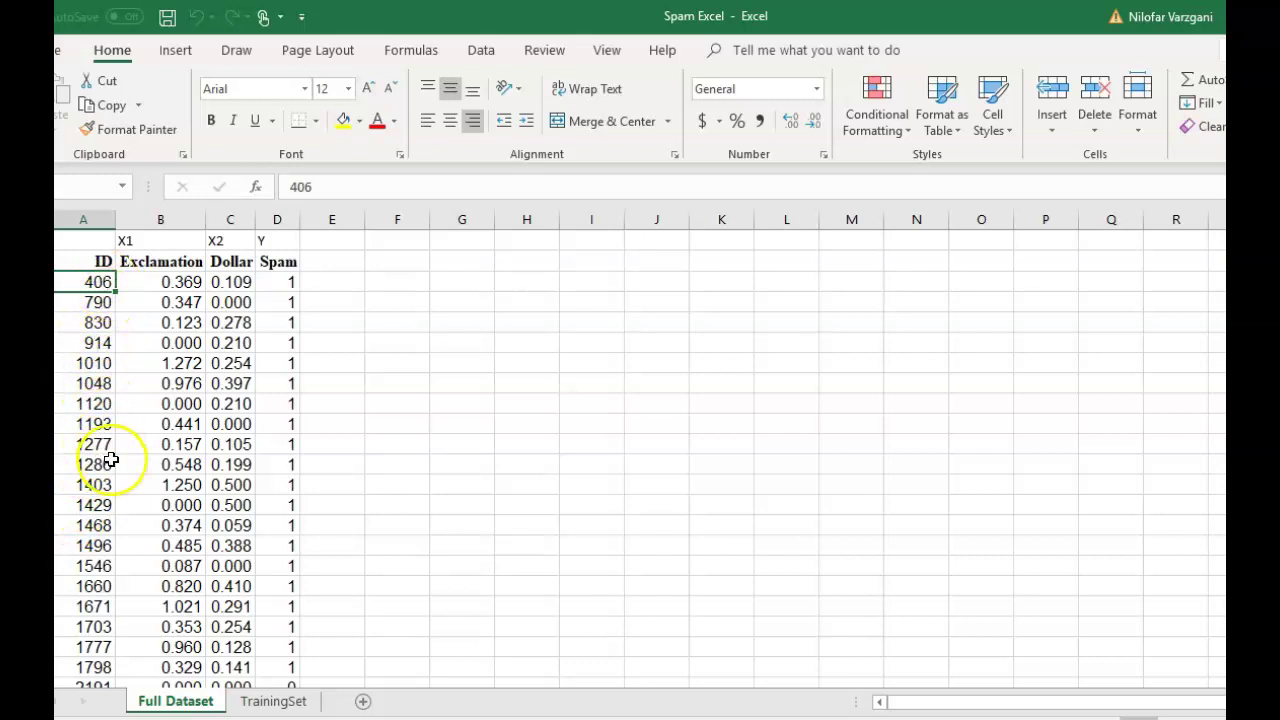
left_click(150, 263)
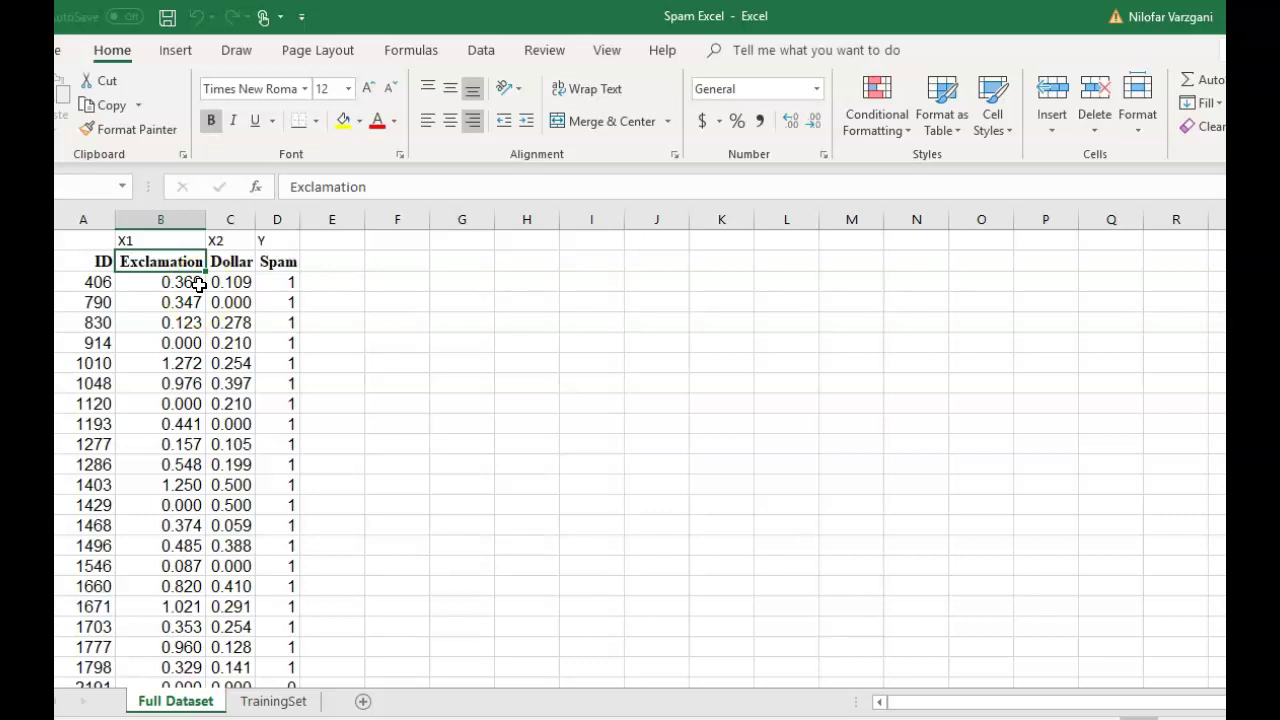
left_click(234, 262)
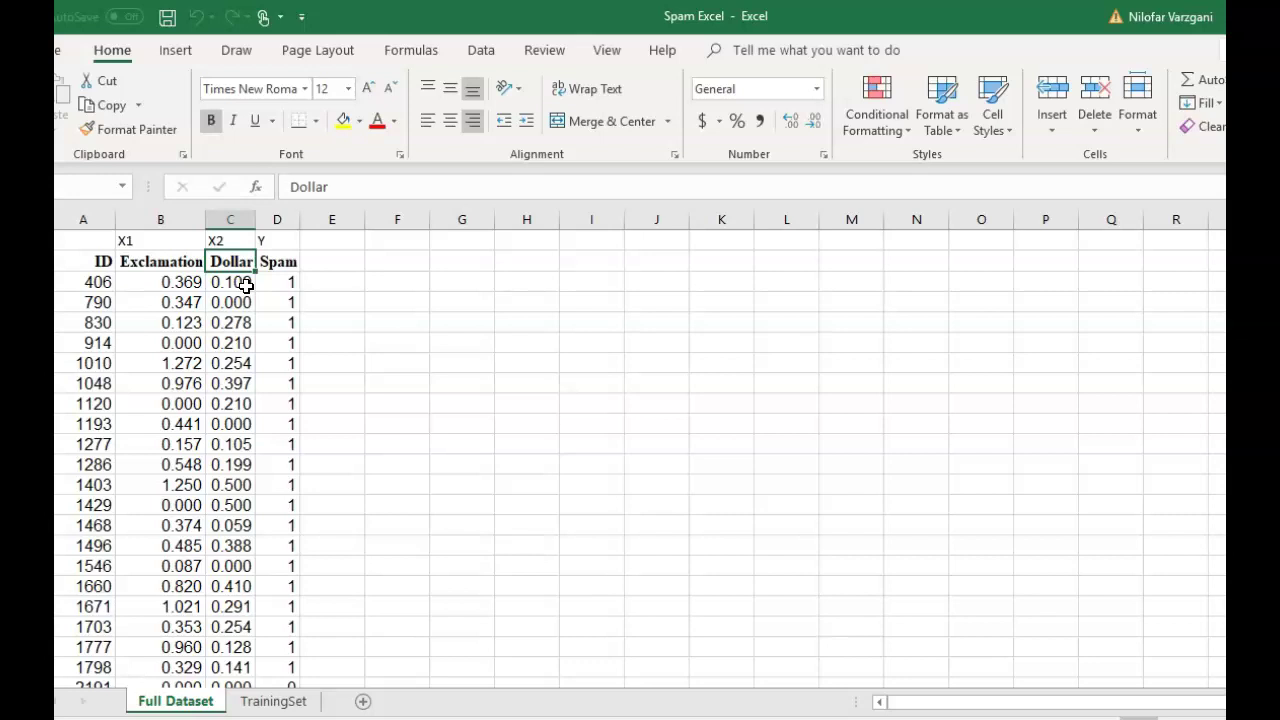
left_click(186, 266)
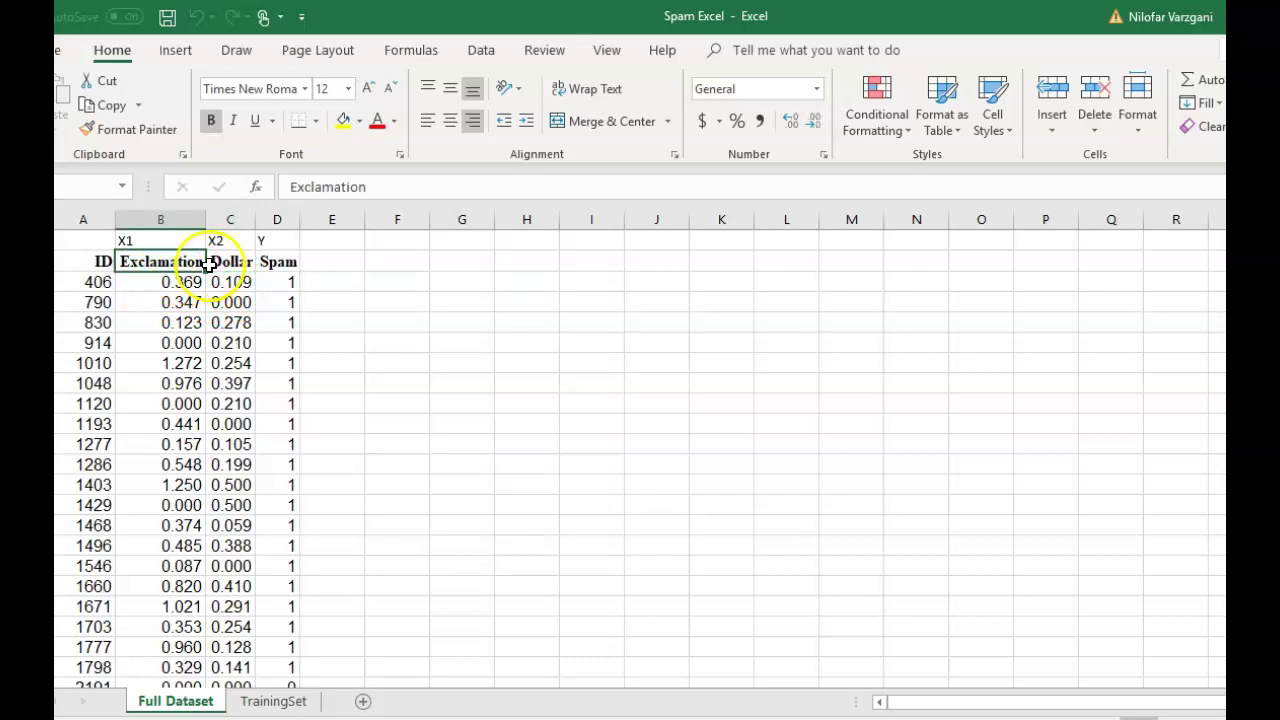
left_click(224, 262)
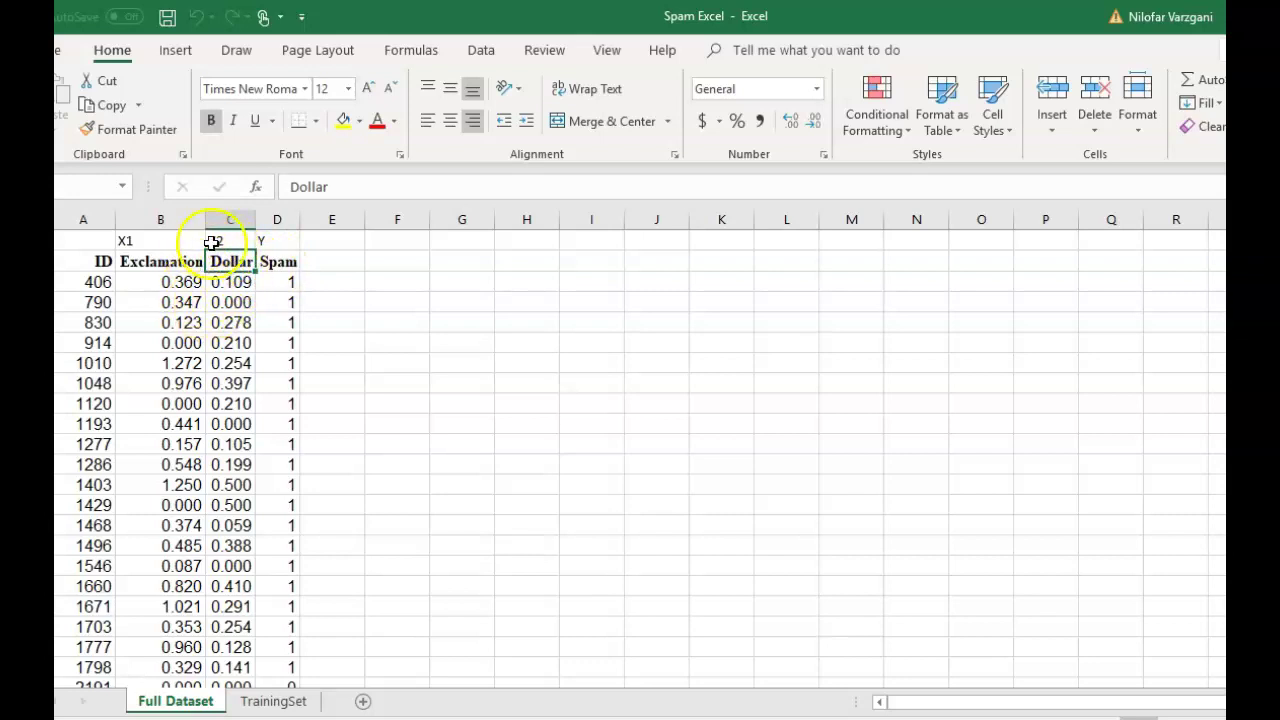
left_click(285, 265)
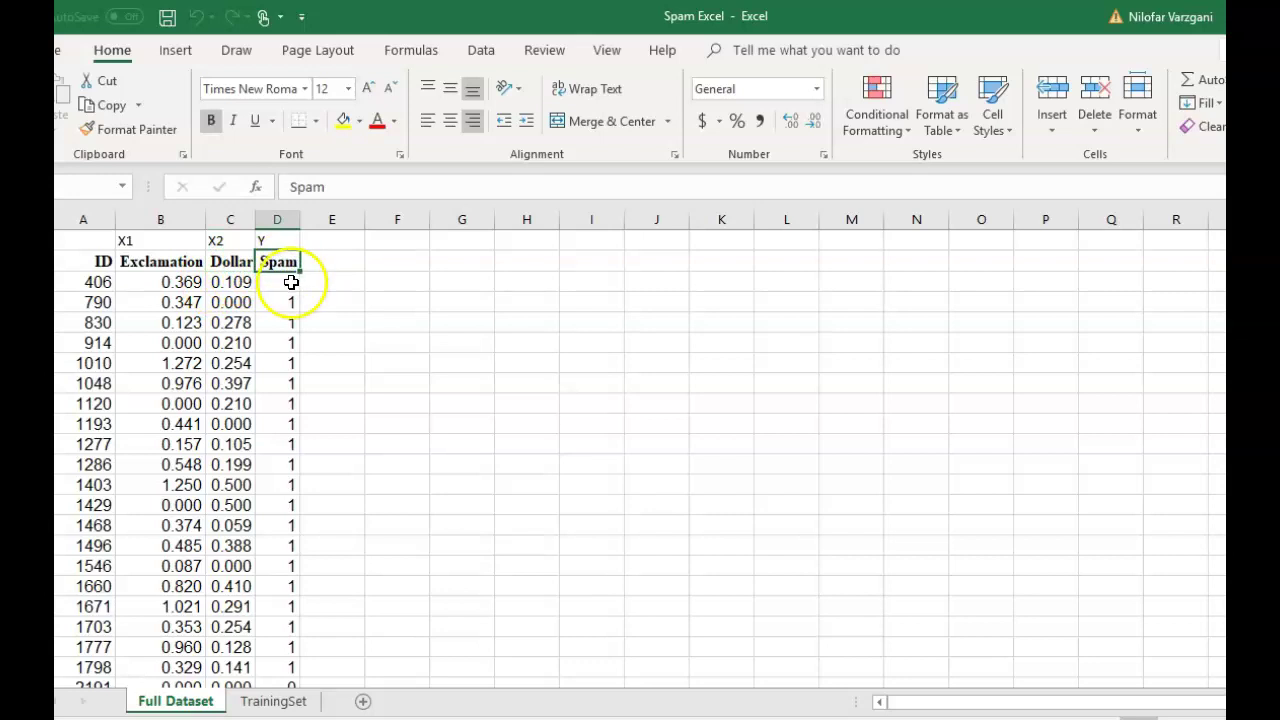
left_click(283, 216)
scroll(270, 393, "down", 5)
scroll(271, 392, "up", 3)
scroll(271, 392, "down", 3)
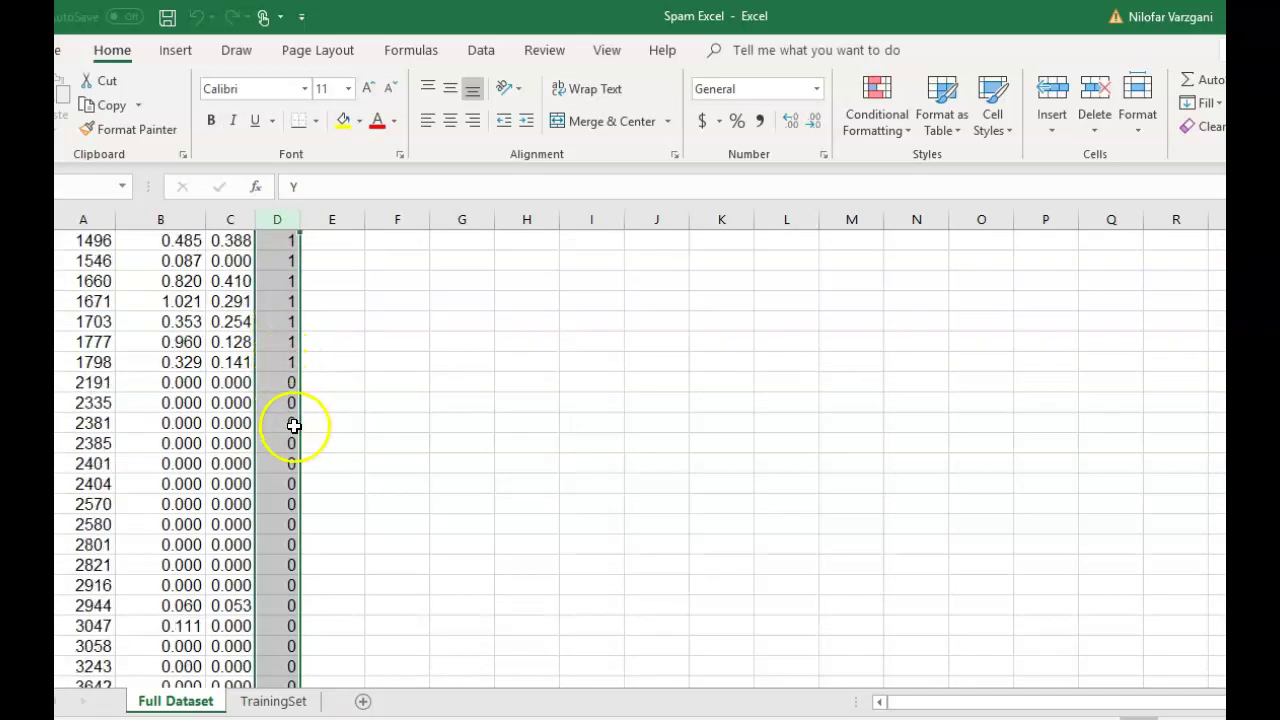
scroll(291, 425, "up", 5)
left_click_drag(282, 262, 291, 404)
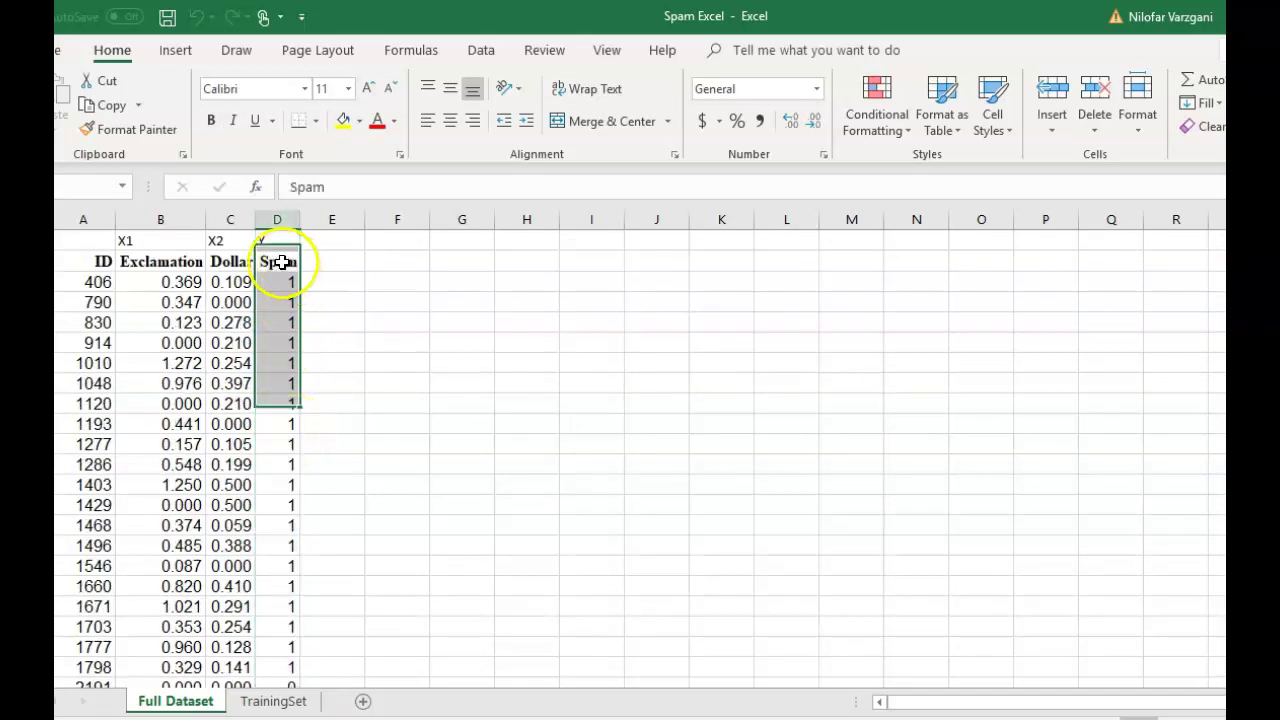
left_click(282, 262)
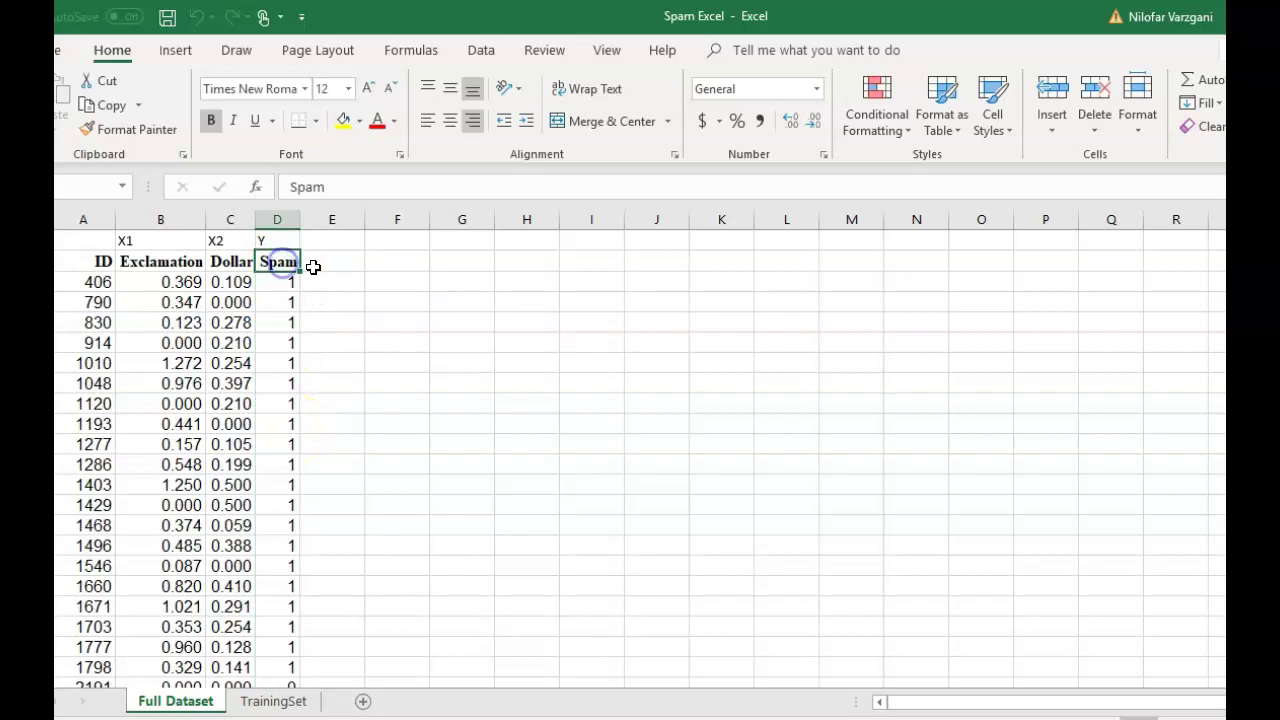
left_click(221, 262)
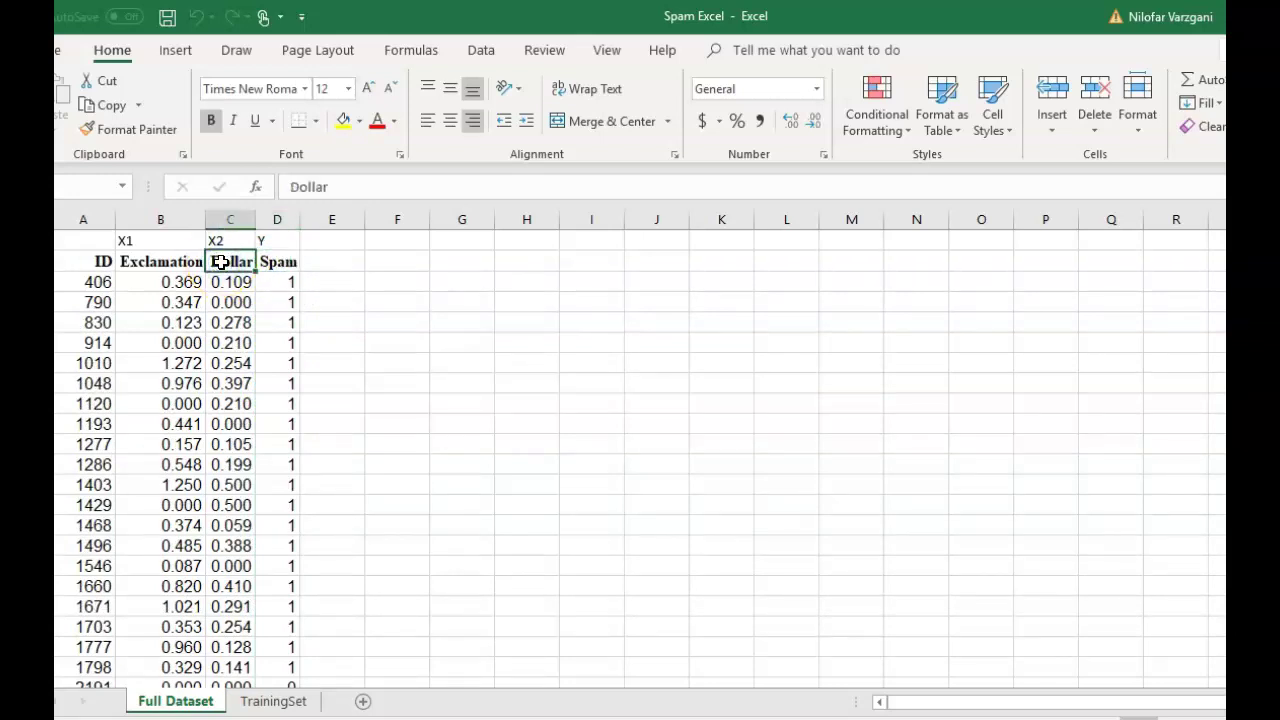
left_click(178, 261)
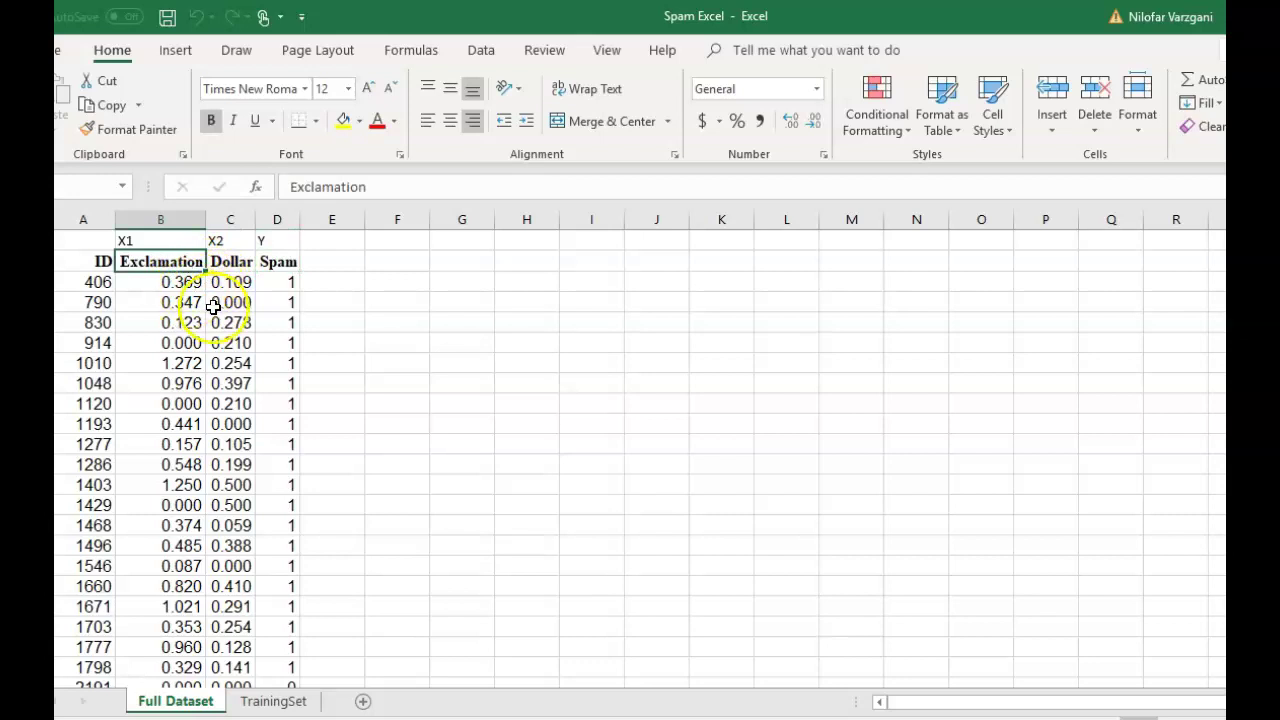
left_click(186, 284)
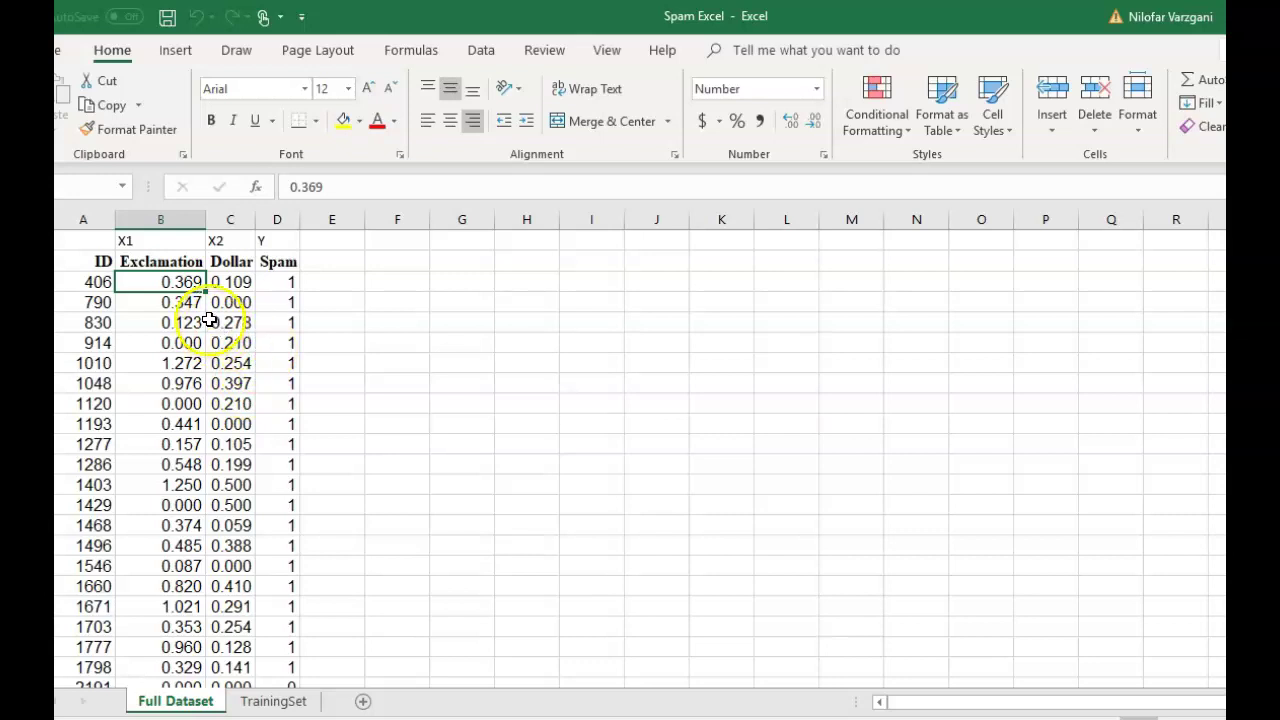
Step: Browse the Spam sheet, trying selections of the ID 25 records and the first data rows
scroll(178, 305, "down", 10)
scroll(178, 308, "down", 12)
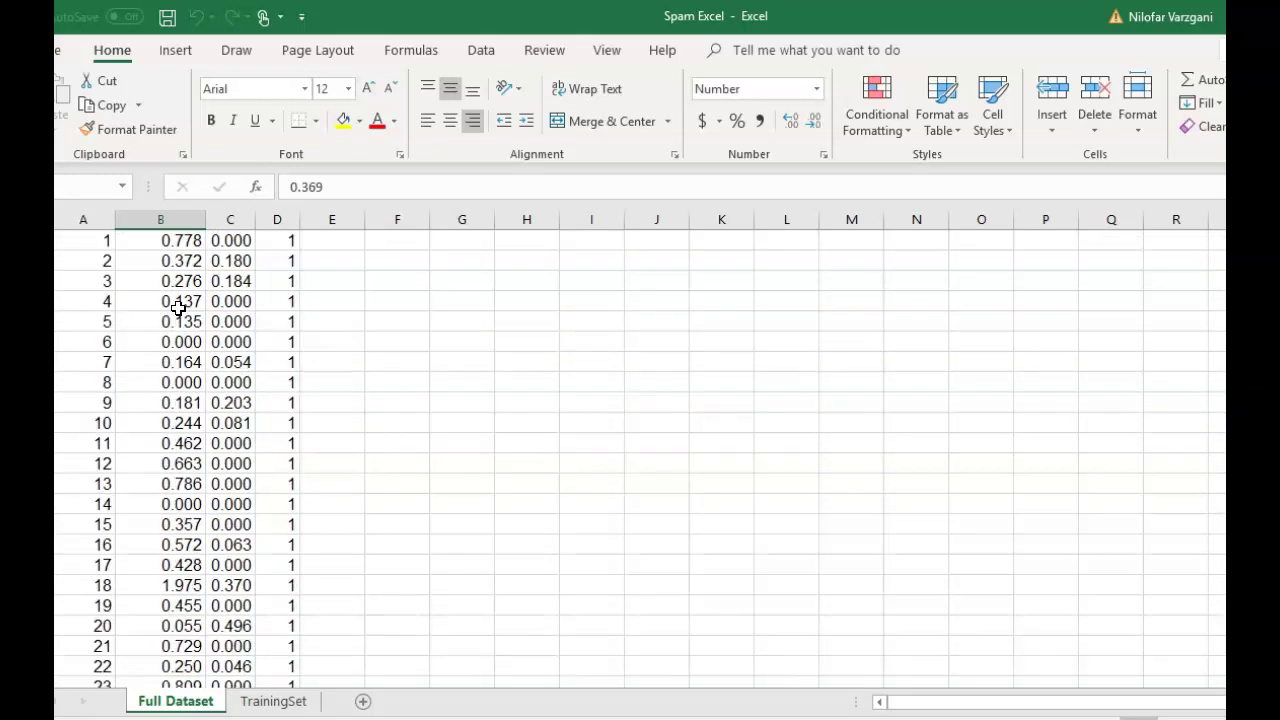
left_click_drag(65, 362, 294, 600)
scroll(294, 603, "up", 2)
scroll(294, 603, "up", 4)
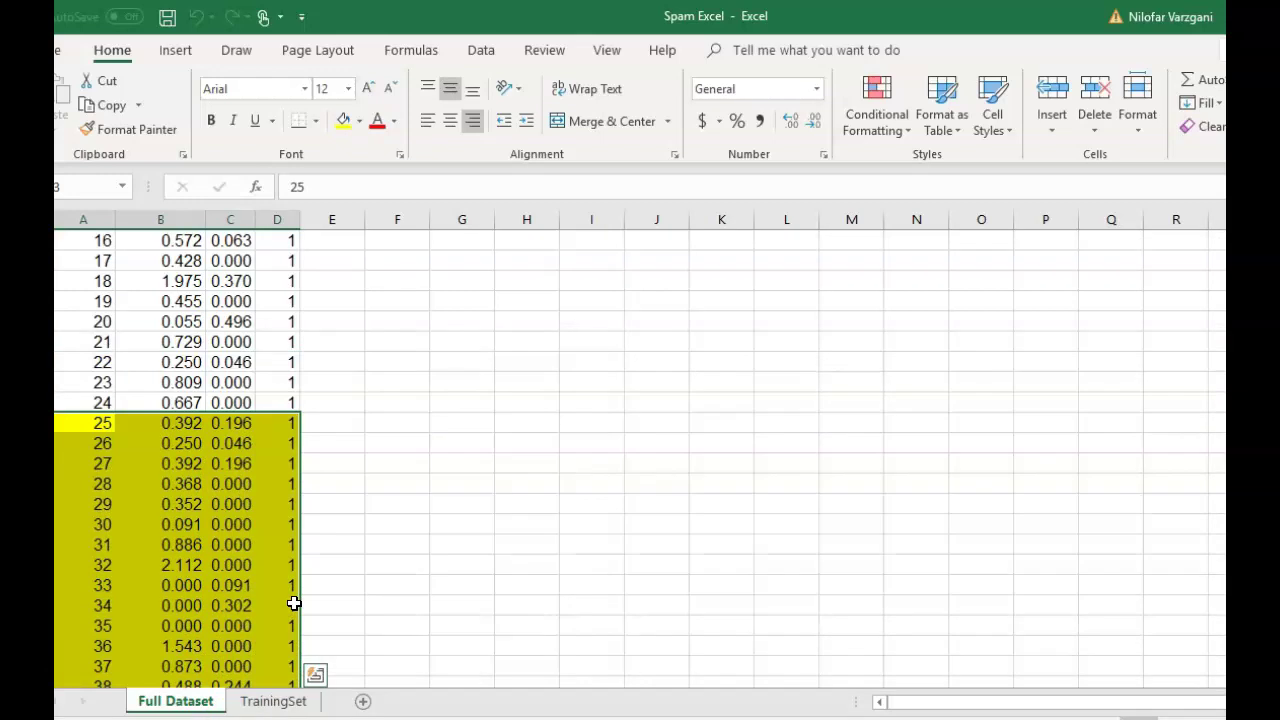
scroll(294, 603, "up", 1)
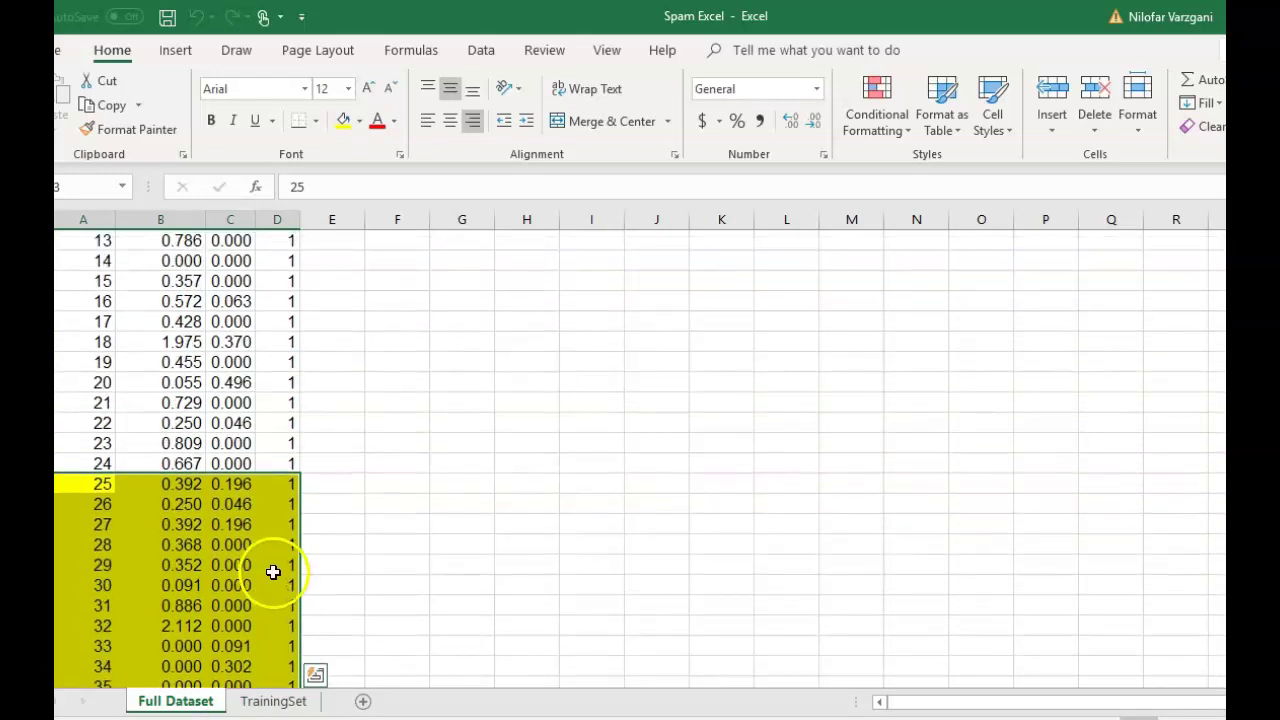
scroll(271, 651, "down", 5)
scroll(266, 644, "up", 6)
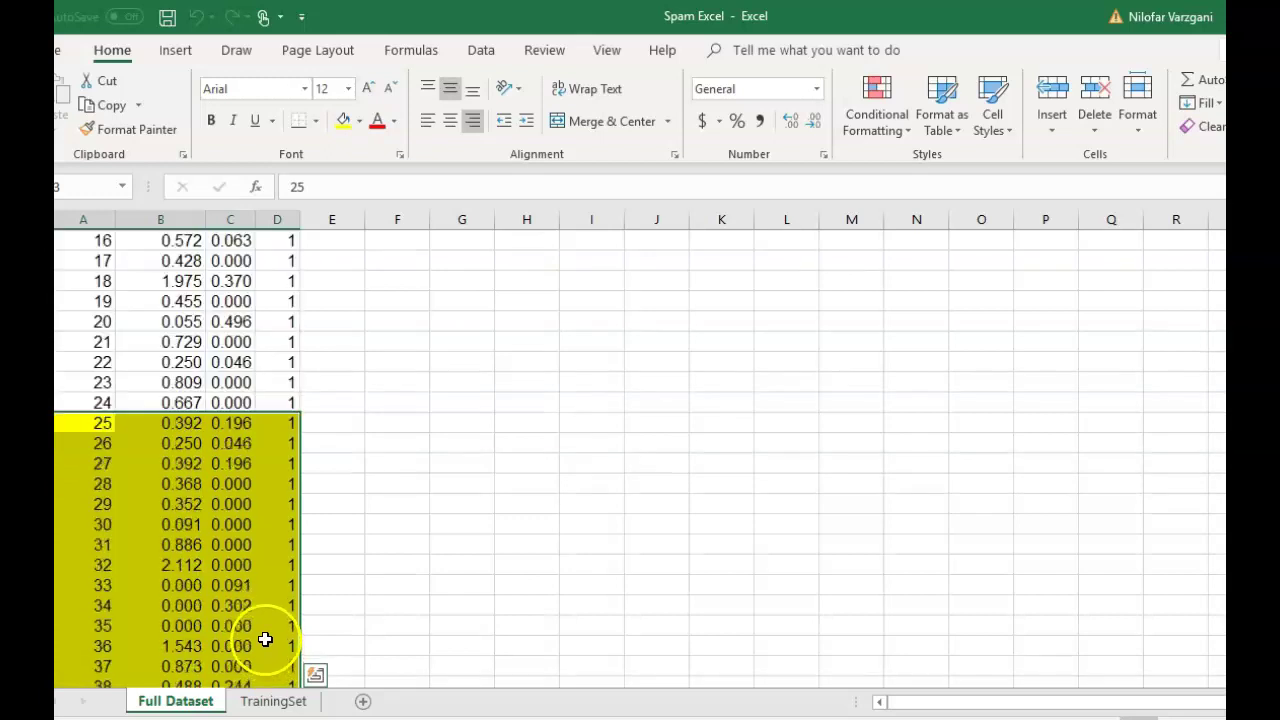
scroll(264, 640, "down", 8)
scroll(265, 636, "up", 10)
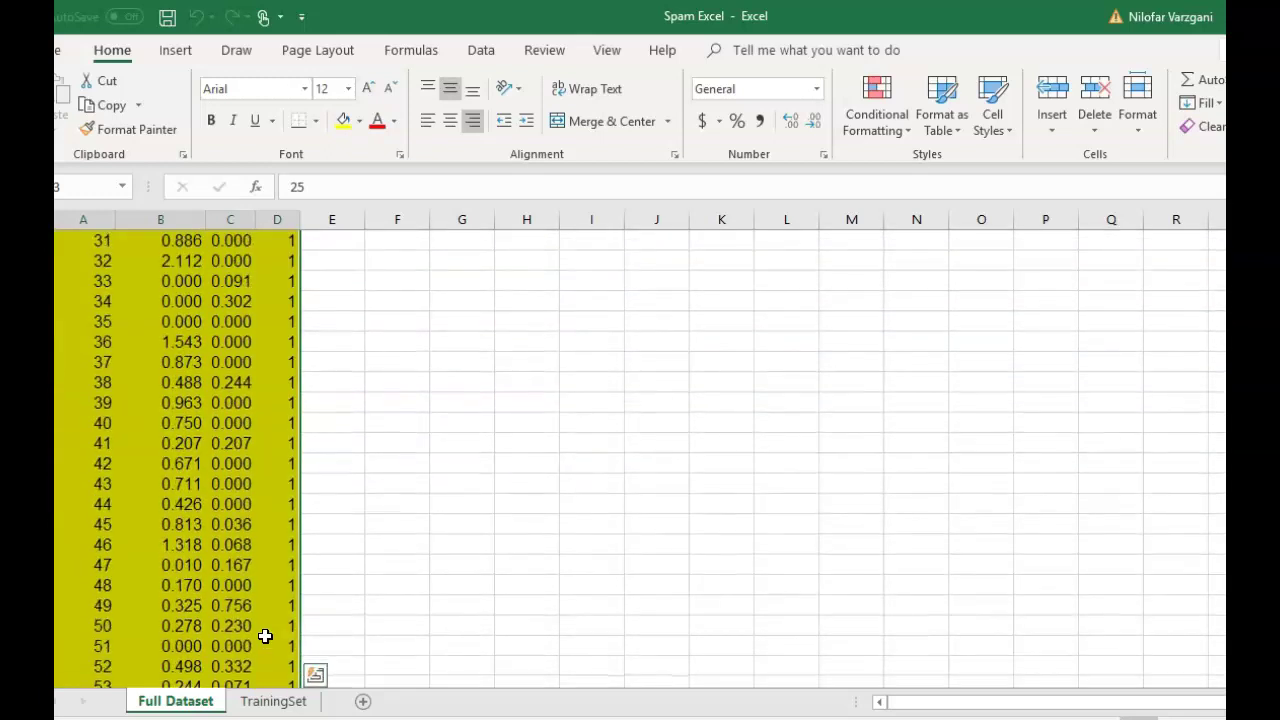
scroll(265, 636, "up", 12)
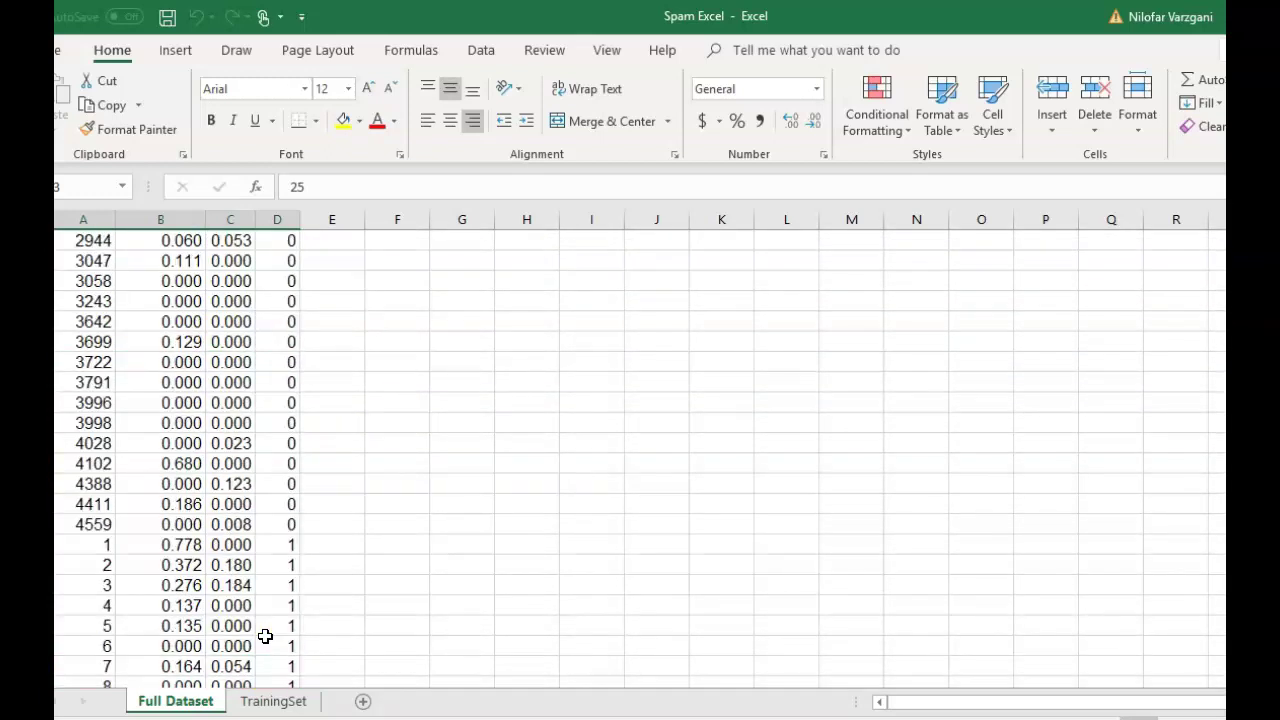
left_click(271, 443)
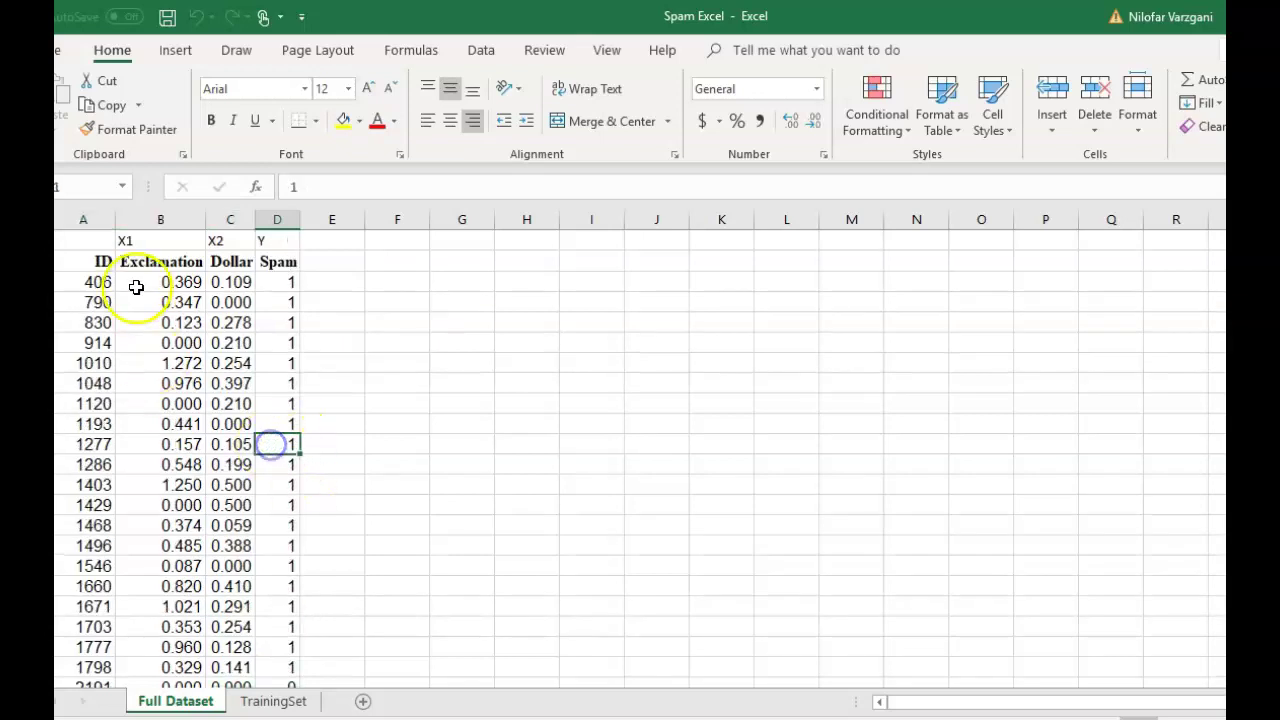
left_click_drag(100, 282, 266, 452)
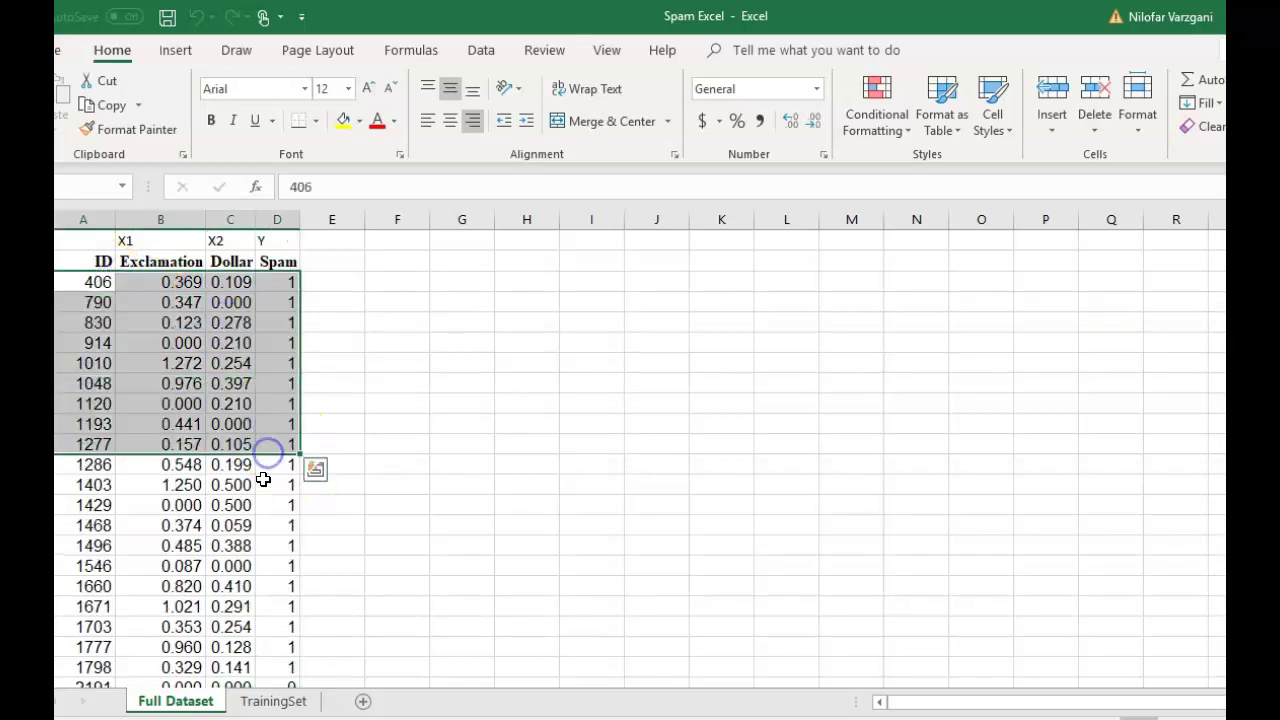
scroll(264, 472, "down", 11)
scroll(263, 480, "down", 10)
scroll(263, 480, "up", 17)
scroll(263, 480, "up", 3)
left_click(265, 465)
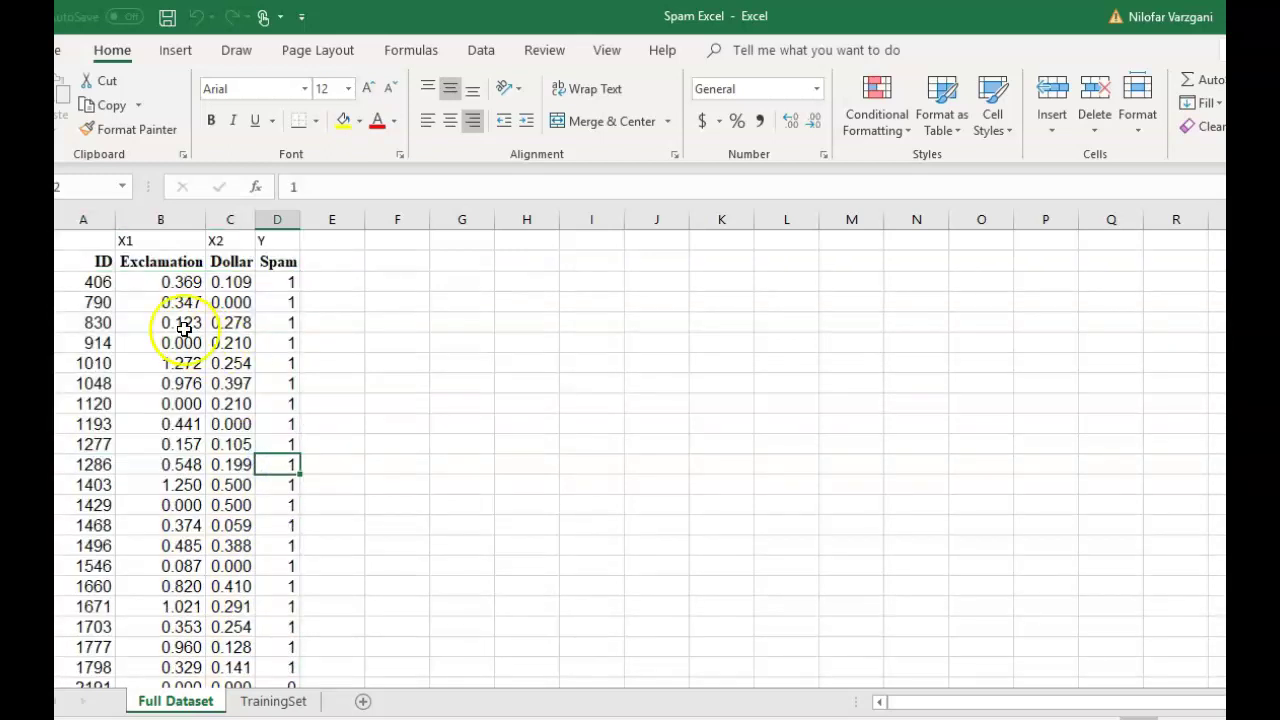
Step: Select columns A–D from the ID header down to ID 24 and copy them
left_click(102, 261)
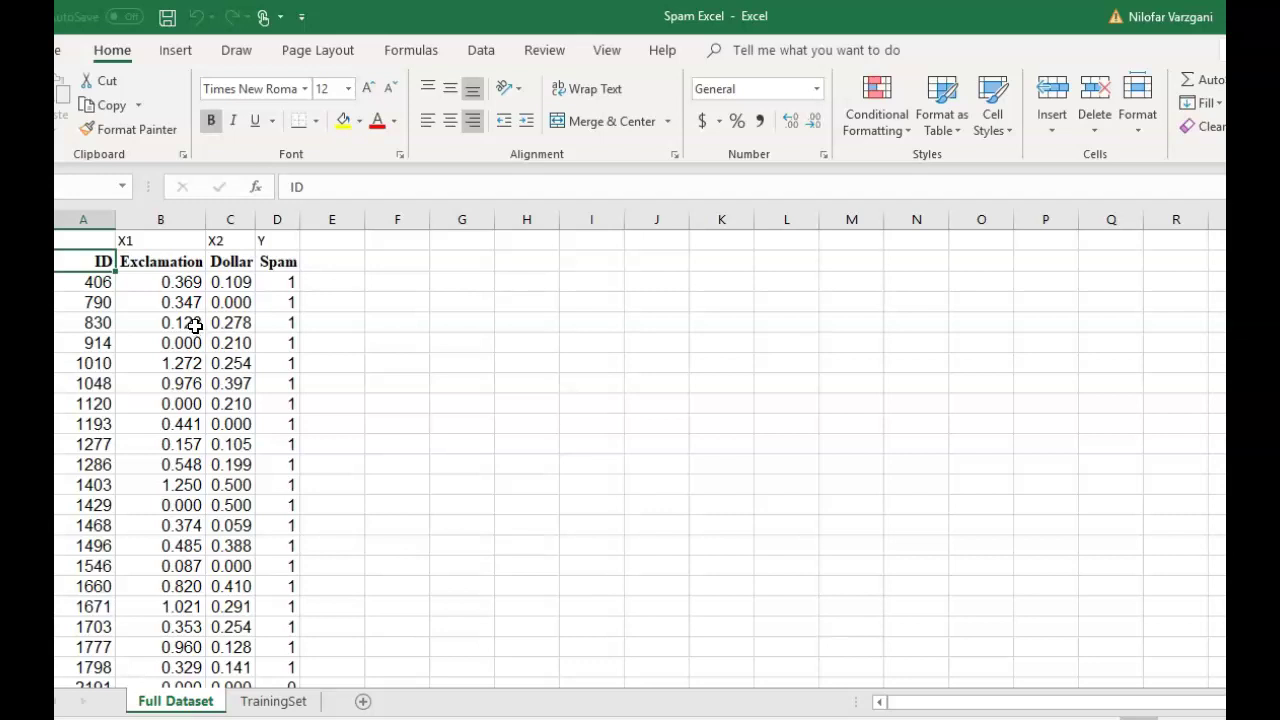
left_click(95, 302)
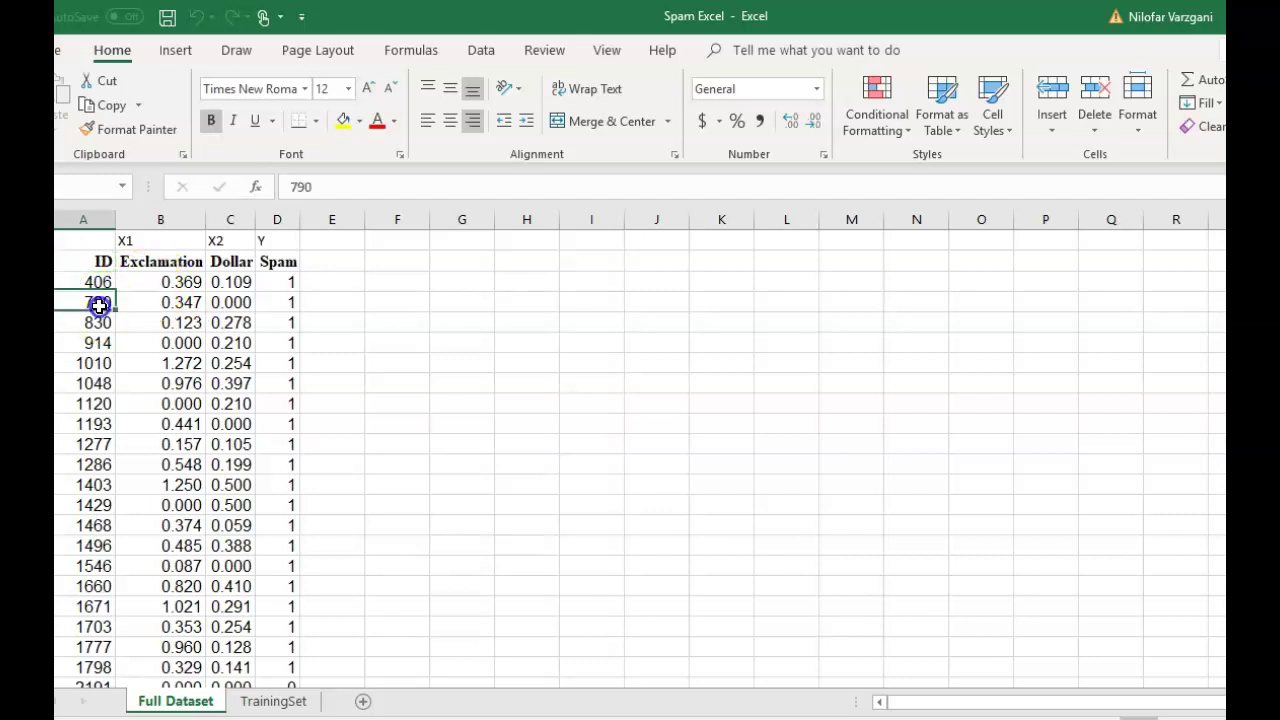
mouse_move(86, 261)
left_mouse_down()
mouse_move(271, 329)
mouse_move(278, 399)
left_mouse_up()
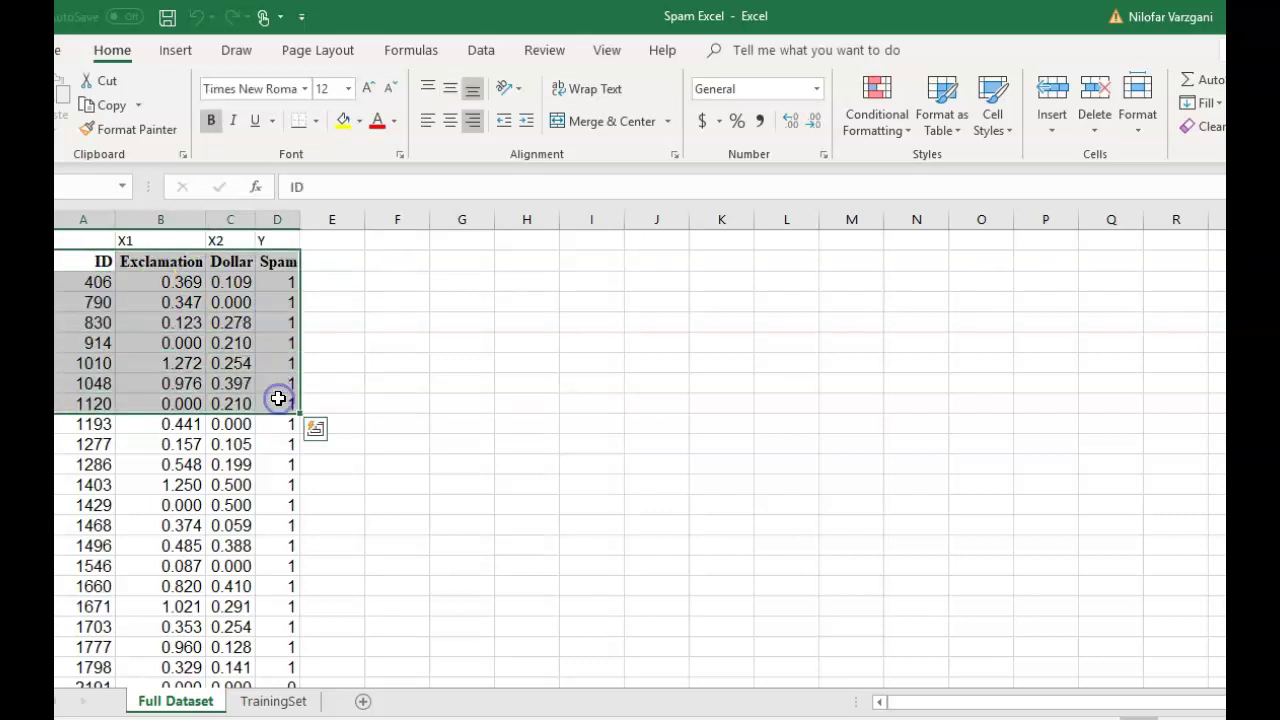
key("shift+Down")
key("shift+Down")
key("shift+Down")
key("shift+Down")
key("shift+Down")
key("shift+Down")
key("shift+Down")
key("shift+Down")
key("shift+Down")
key("shift+Down")
key("shift+Down")
key("shift+Down")
key("shift+Down")
key("shift+Down")
key("shift+Down")
key("shift+Down")
key("shift+Down")
key("shift+Down")
key("shift+Down")
key("shift+Down")
key("shift+Down")
key("shift+Down")
key("shift+Down")
key("shift+Down")
key("shift+Down")
key("shift+Down")
key("shift+Down")
key("shift+Down")
key("shift+Down")
key("shift+Down")
key("shift+Down")
key("shift+Down")
key("shift+Down")
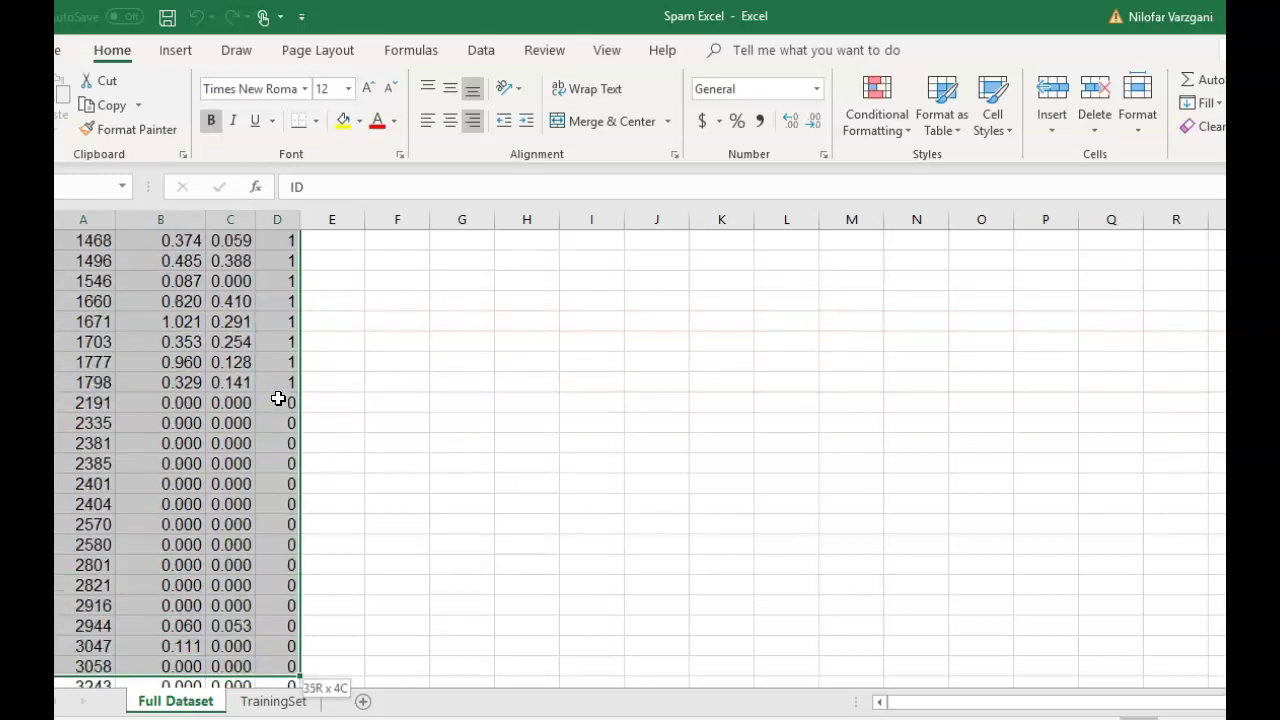
key("shift+Up")
key("shift+Up")
key("shift+Up")
key("shift+Up")
key("shift+Up")
key("shift+Up")
key("shift+Up")
key("shift+Up")
key("shift+Up")
key("shift+Up")
key("shift+Up")
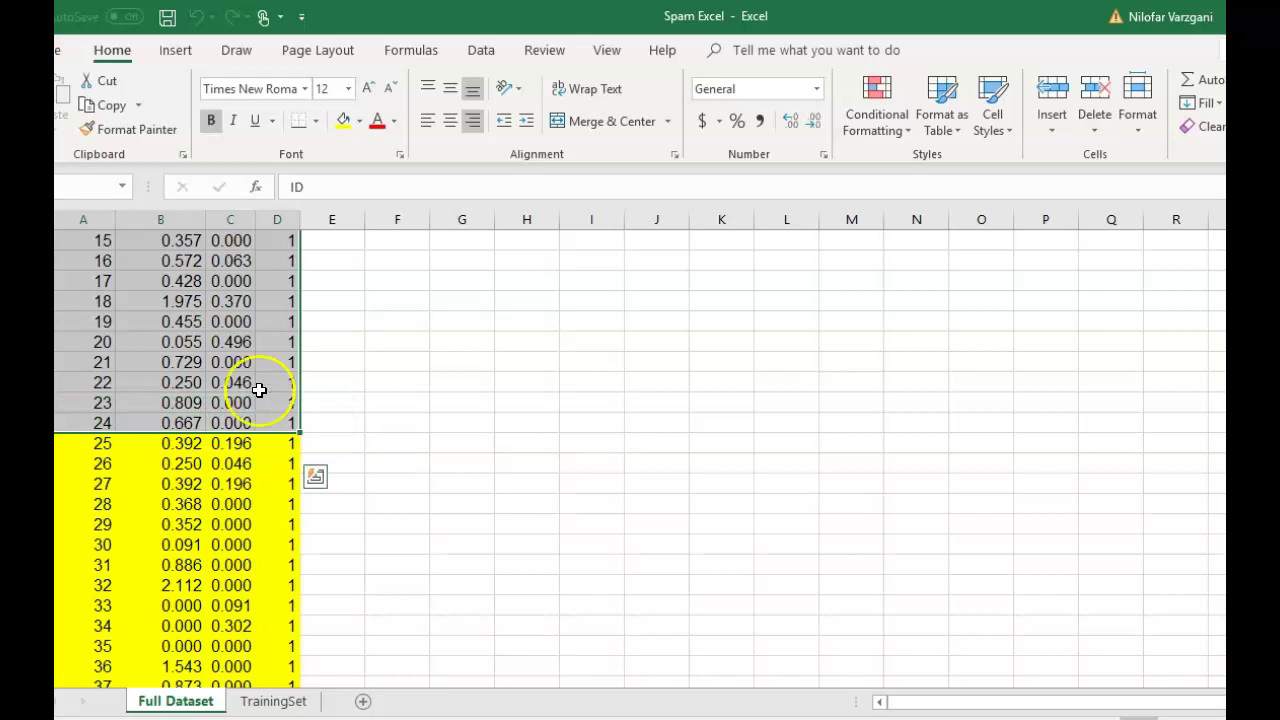
key("ctrl+c")
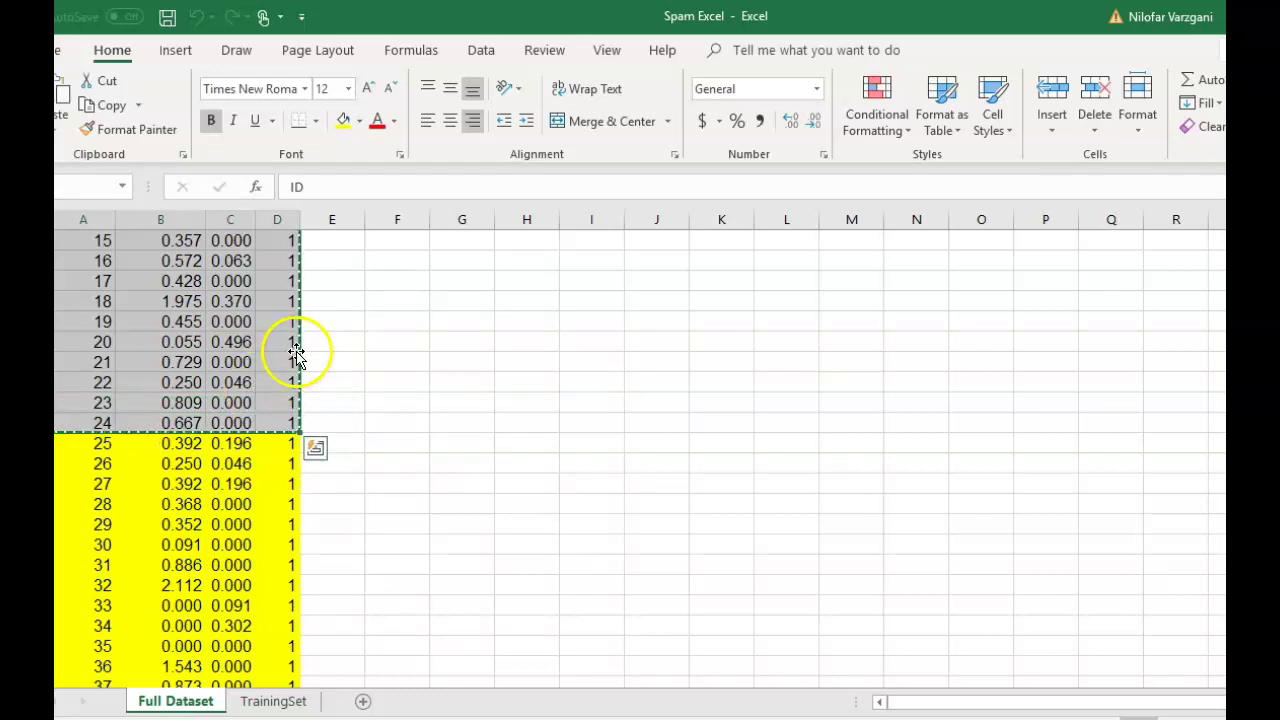
Step: Create a new blank Excel workbook
left_click(58, 50)
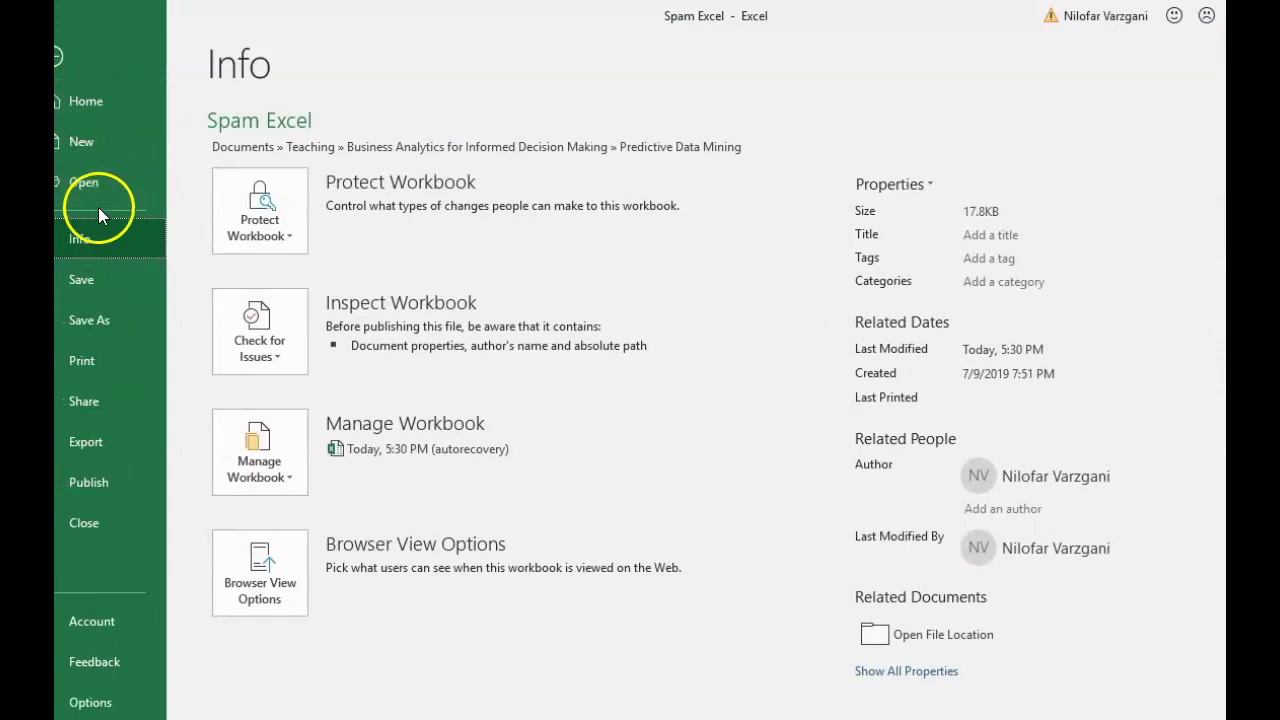
left_click(95, 150)
left_click(360, 255)
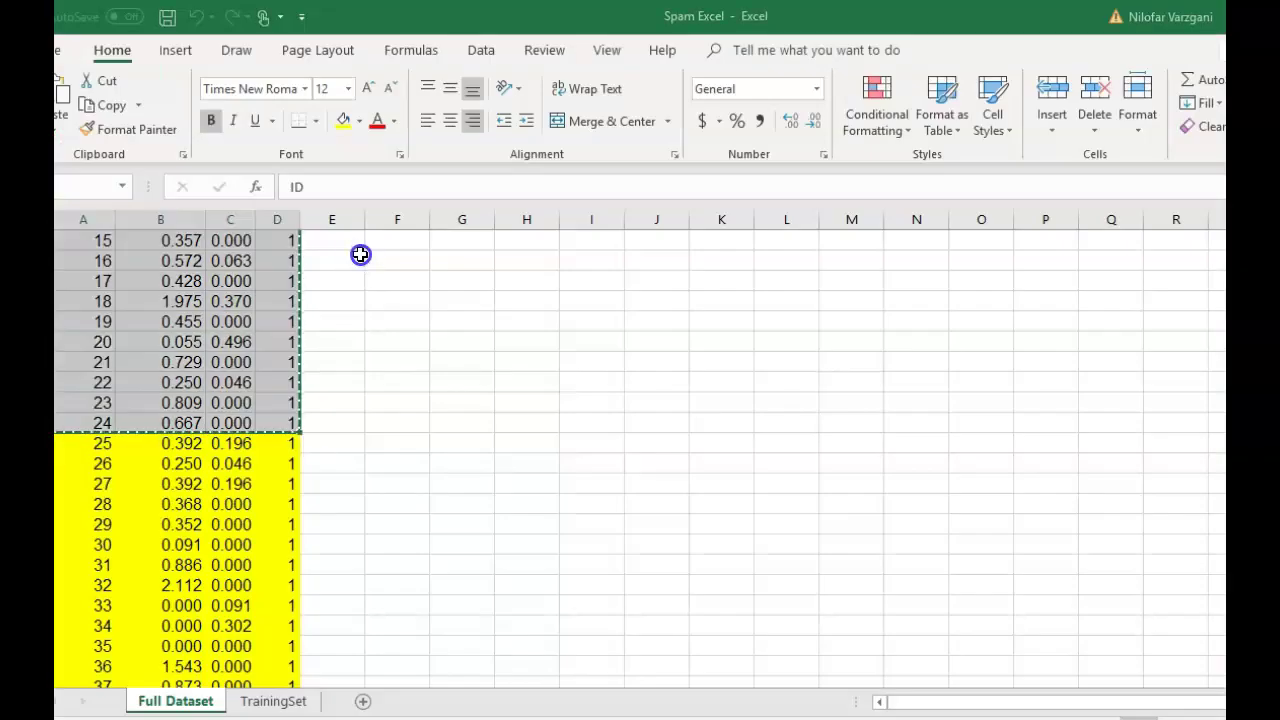
Step: Paste the ID, Exclamation, Dollar and Spam data into Book2 and autofit columns A through D
key("ctrl+v")
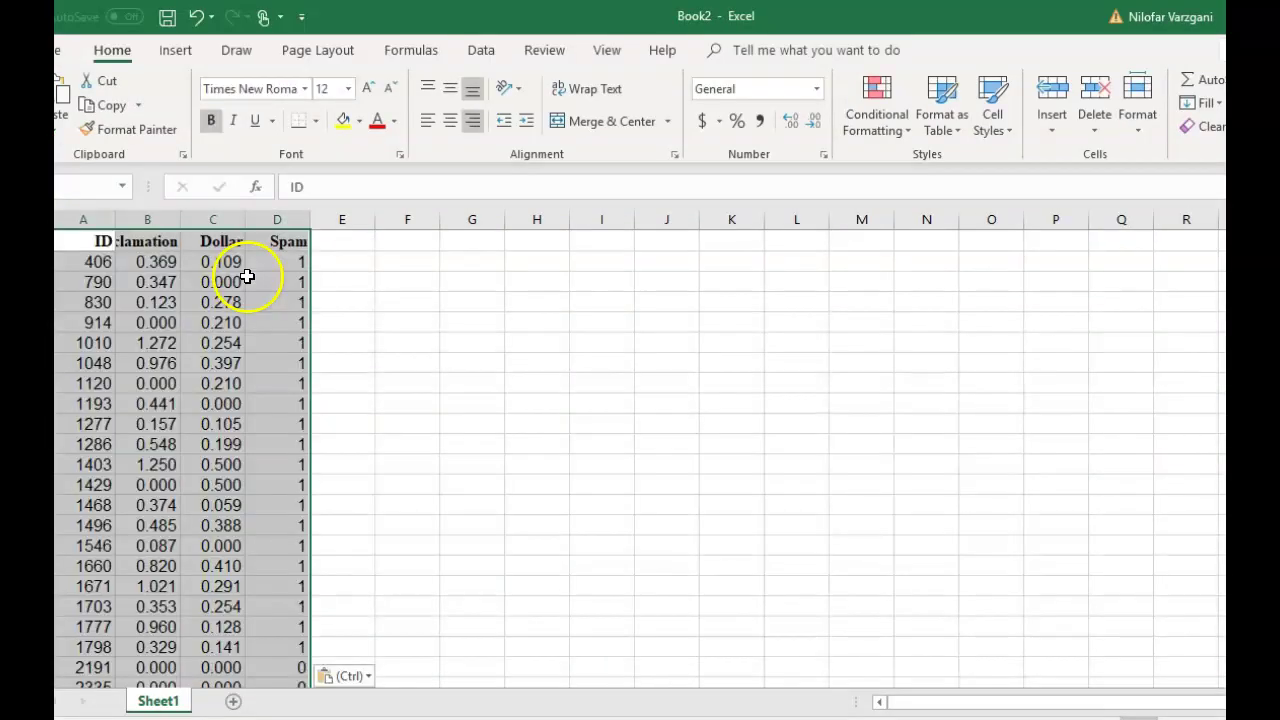
left_click(276, 398)
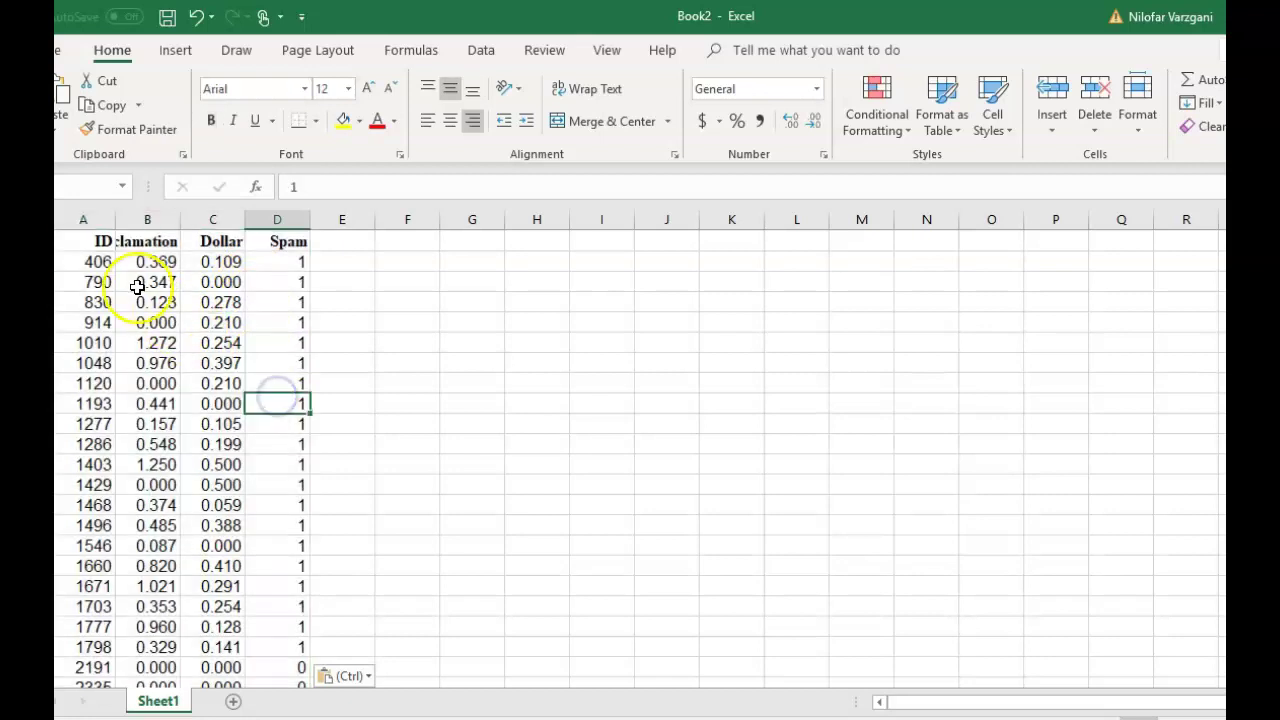
double_click(118, 212)
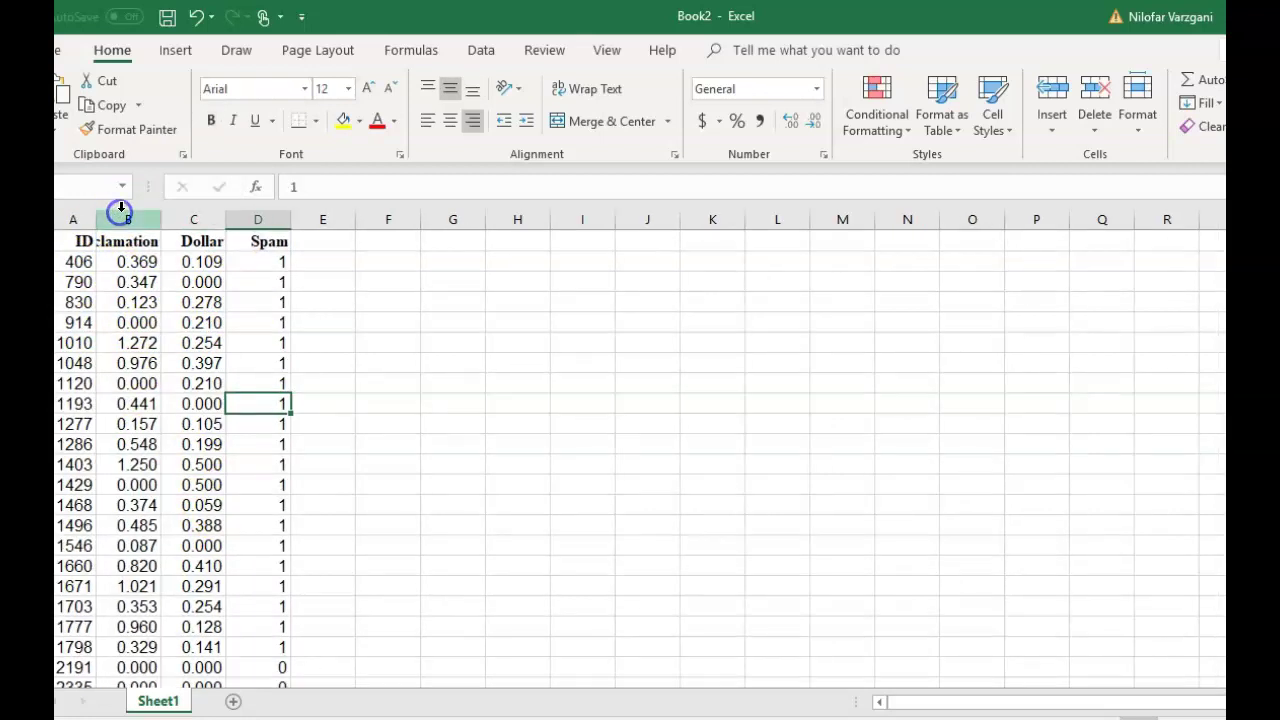
left_click(148, 218)
left_click_drag(161, 216, 161, 216)
double_click(161, 216)
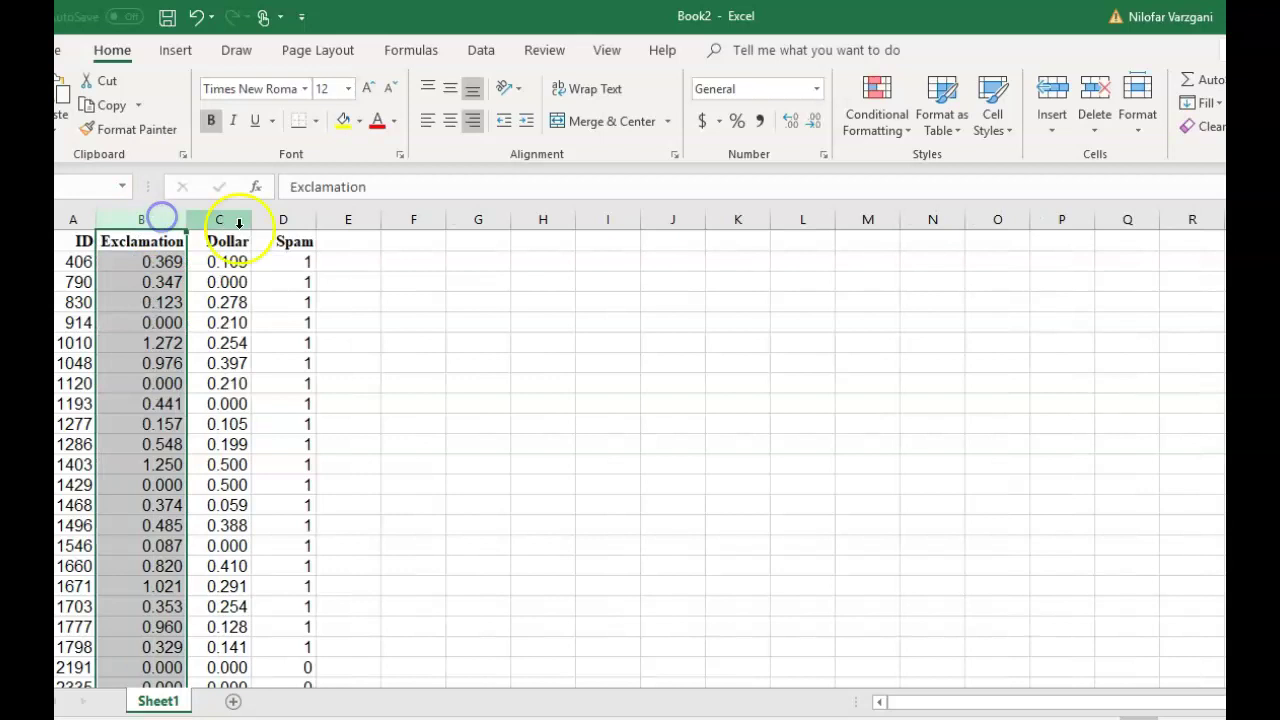
double_click(250, 218)
double_click(292, 221)
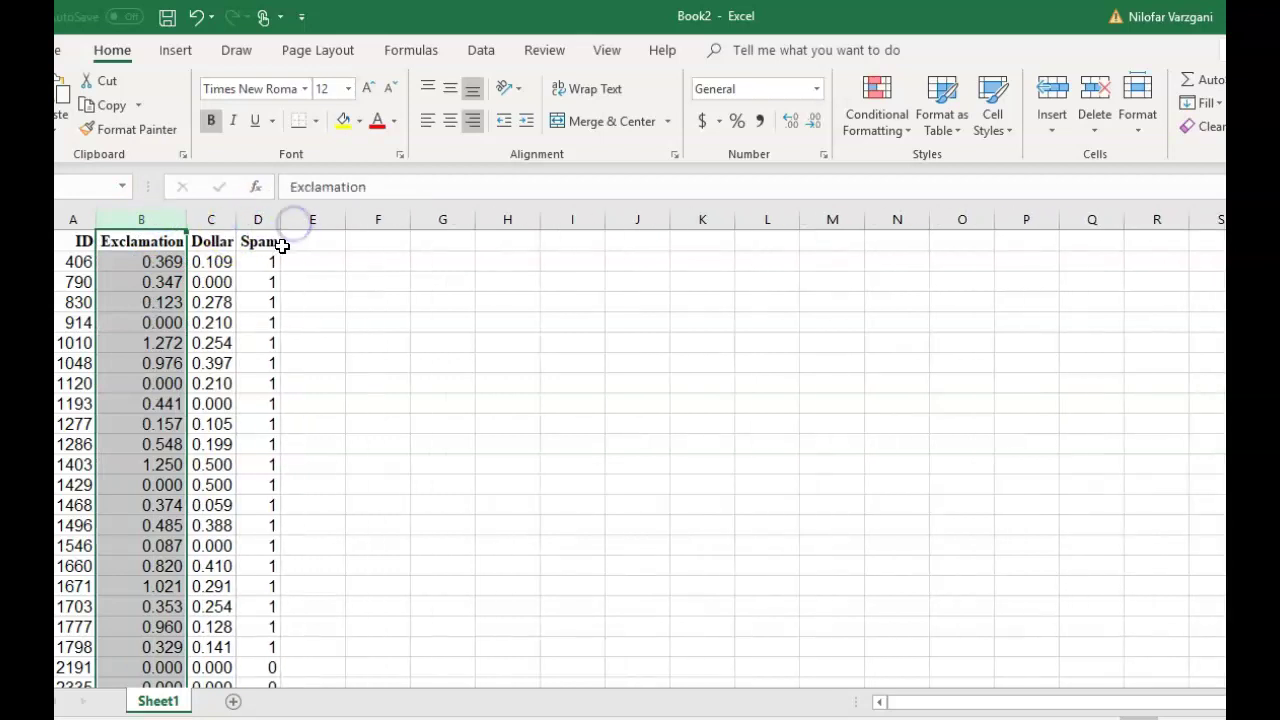
left_click(263, 241)
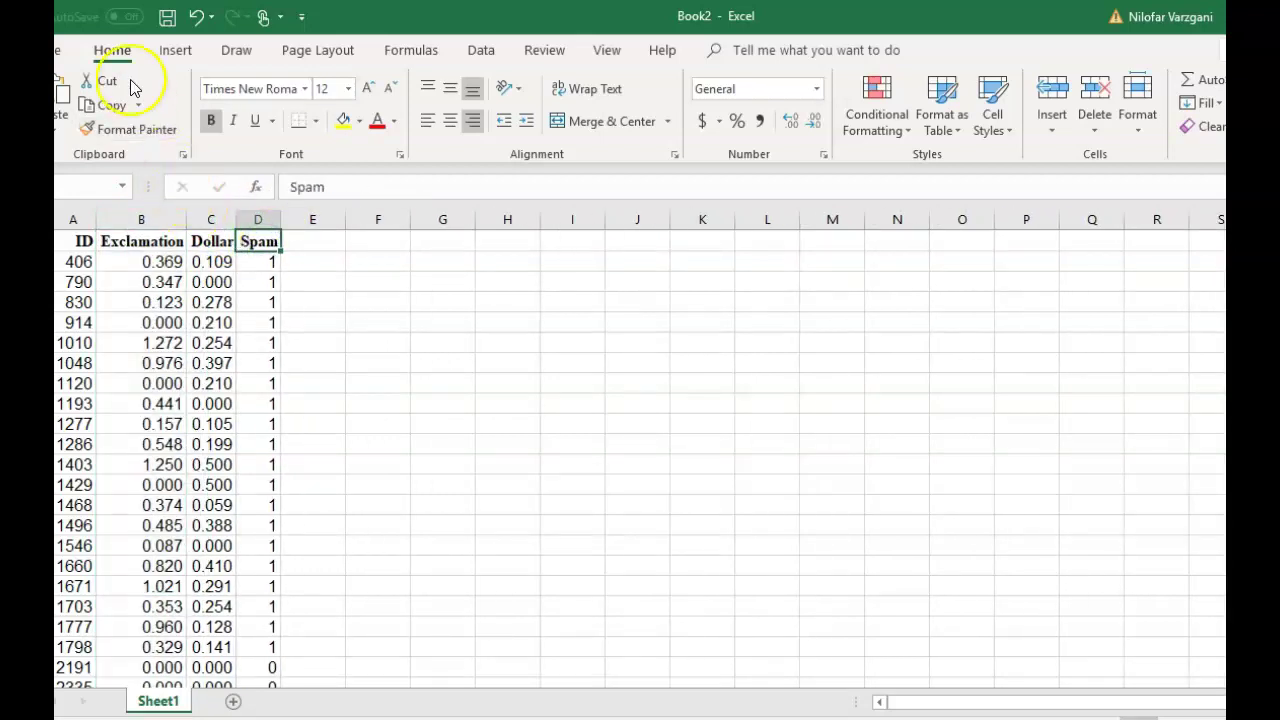
left_click(57, 50)
Step: Save the workbook as CSV (Comma delimited) named spamData in the Predictive Data Mining folder
left_click(102, 318)
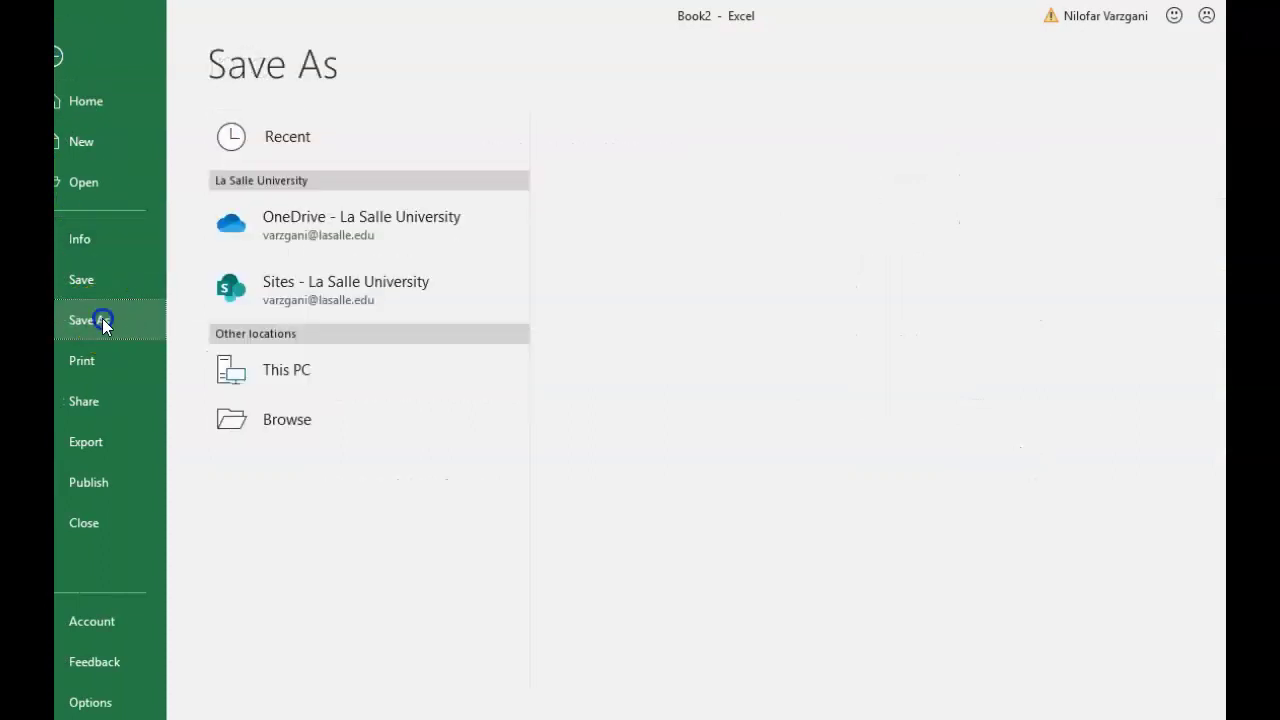
left_click(636, 222)
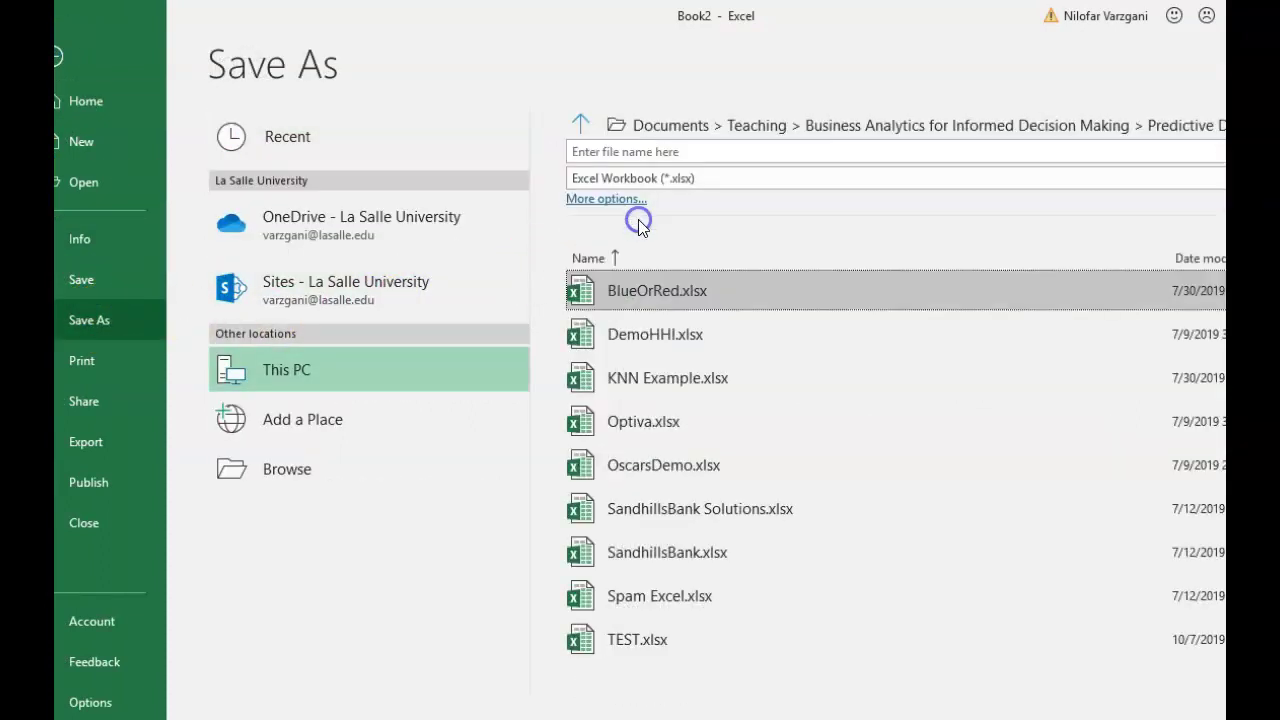
left_click(642, 177)
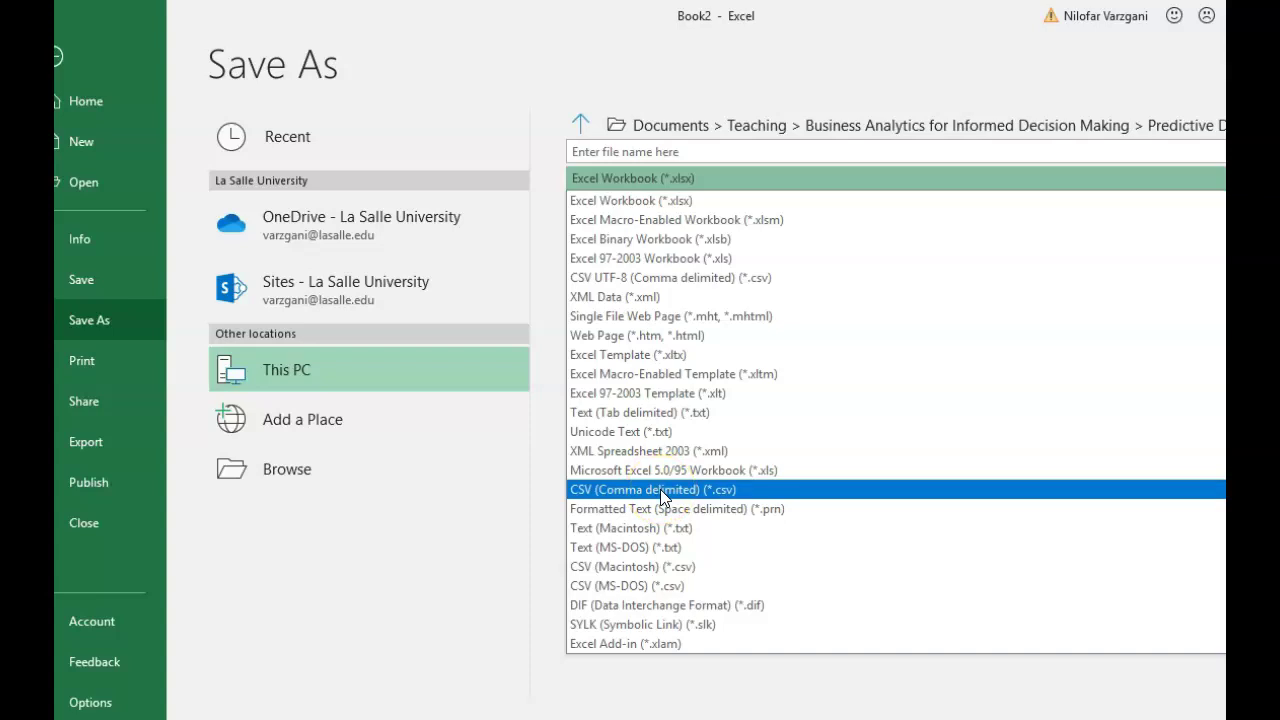
left_click(660, 489)
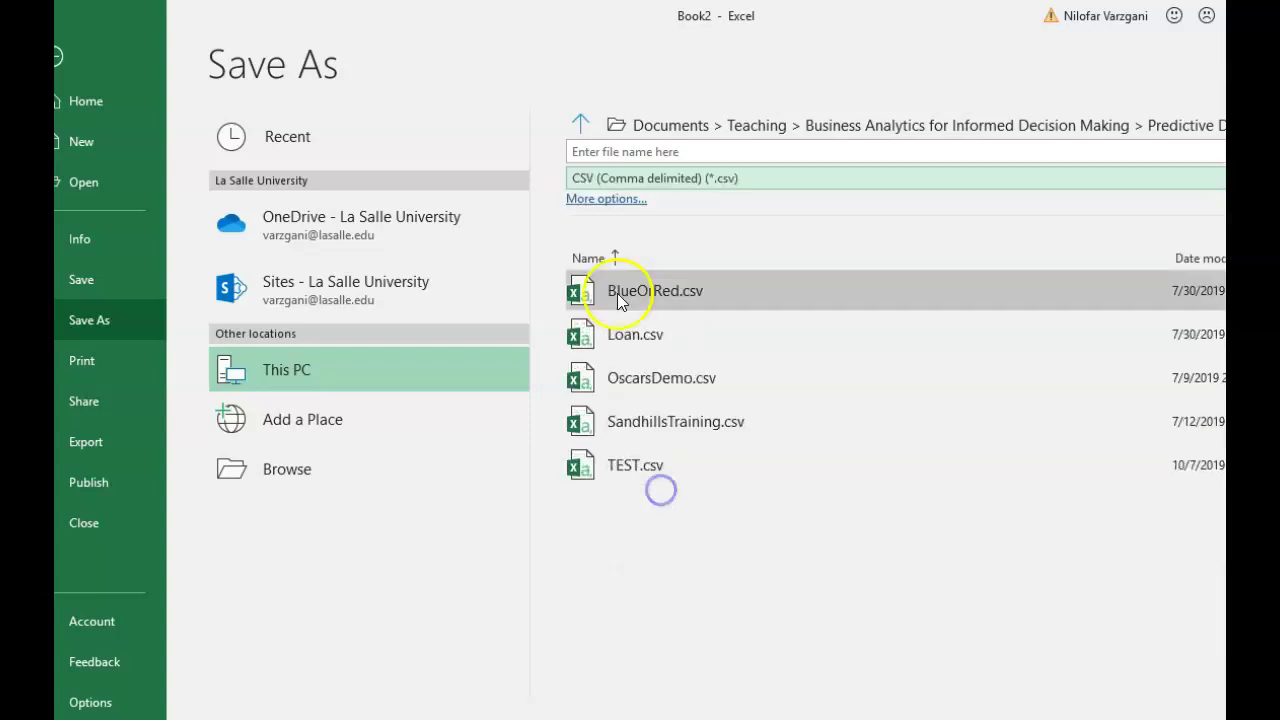
left_click(594, 147)
type("spa")
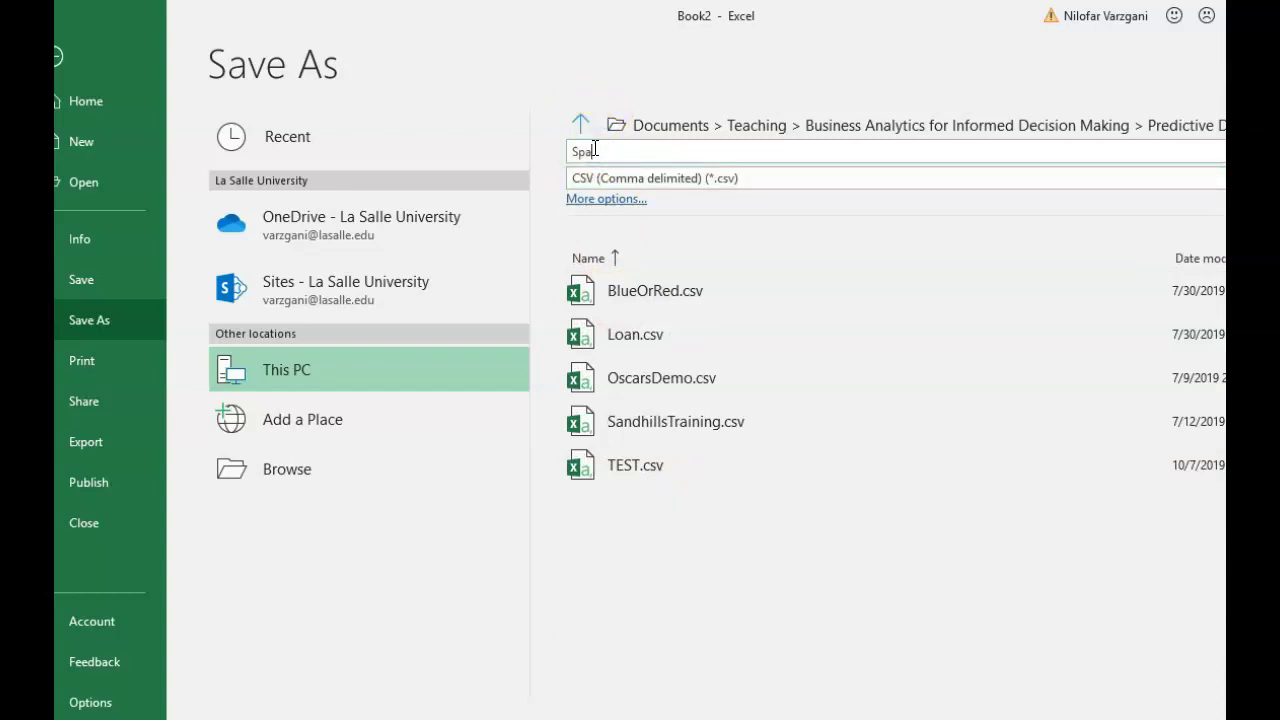
type("mData")
key("Return")
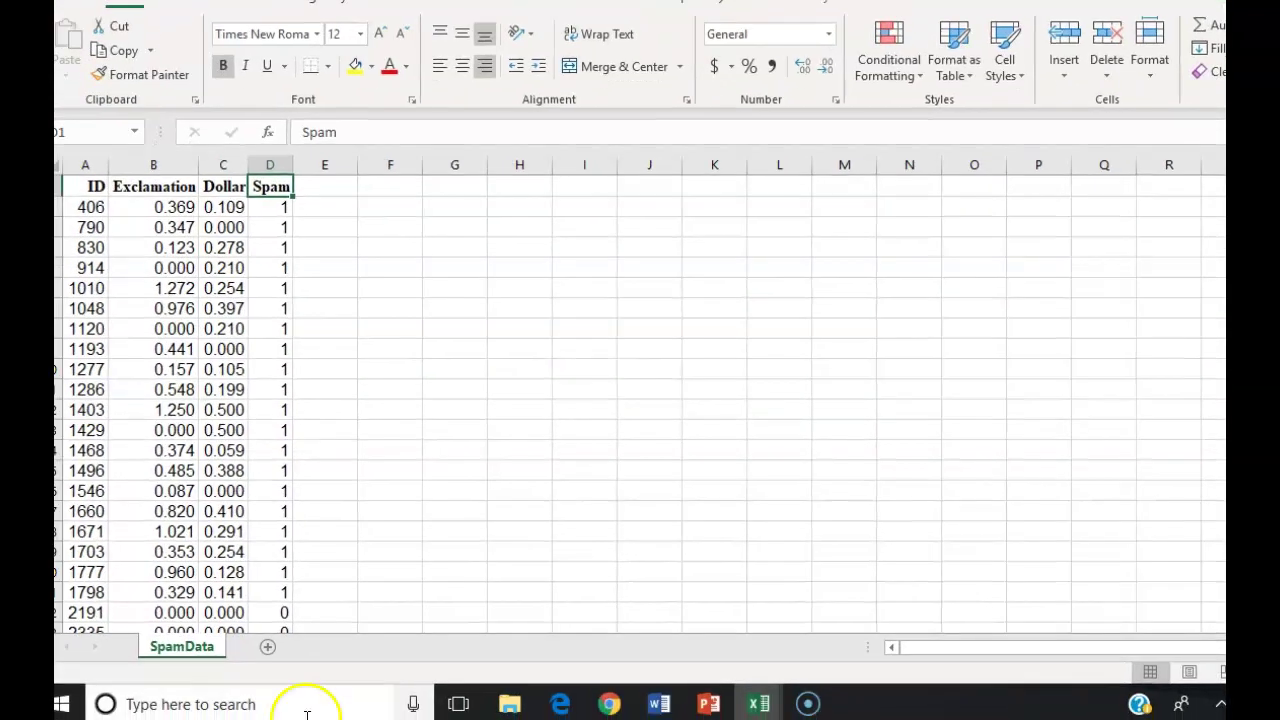
left_click(306, 705)
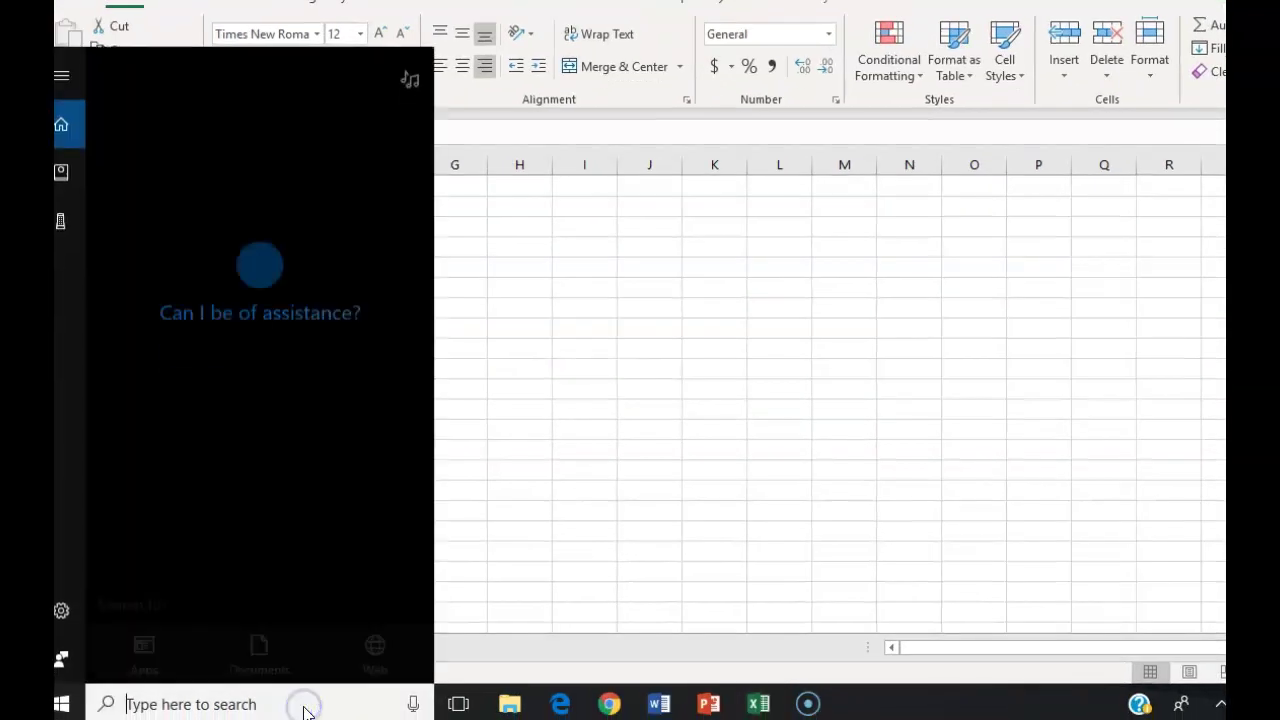
Step: Search Windows for R and launch RStudio from the Best match result
type("R")
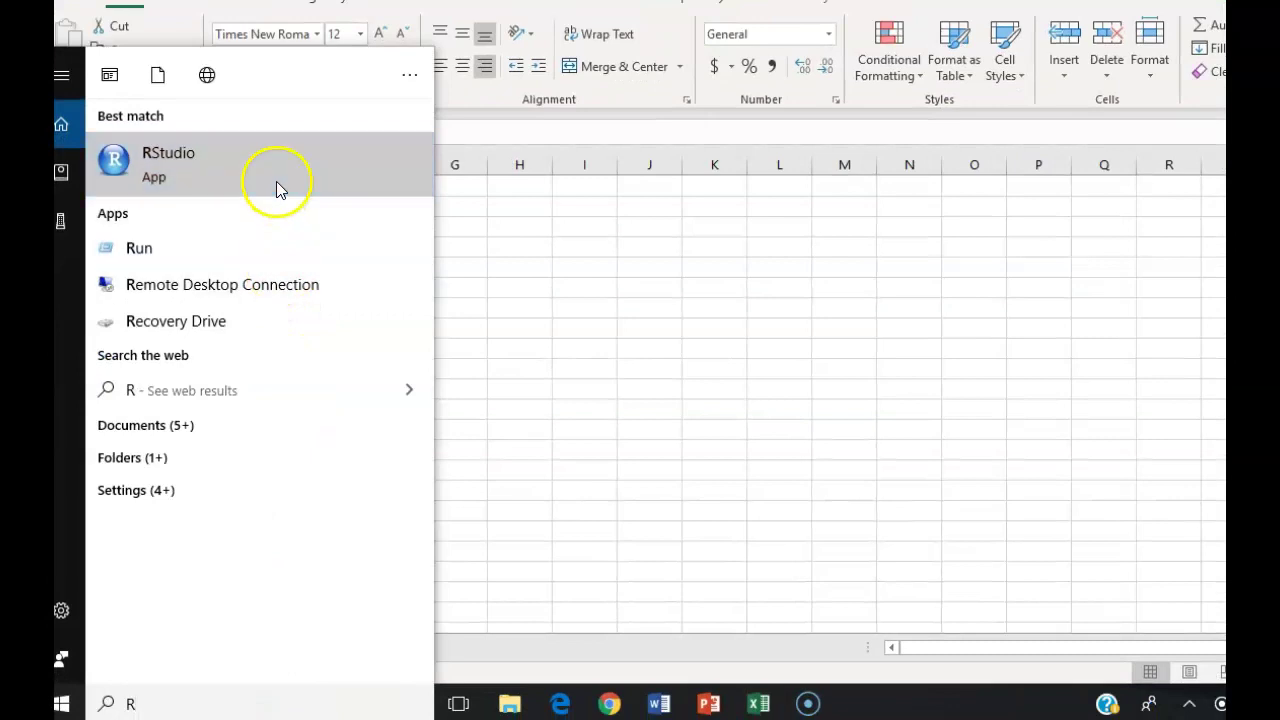
left_click(278, 190)
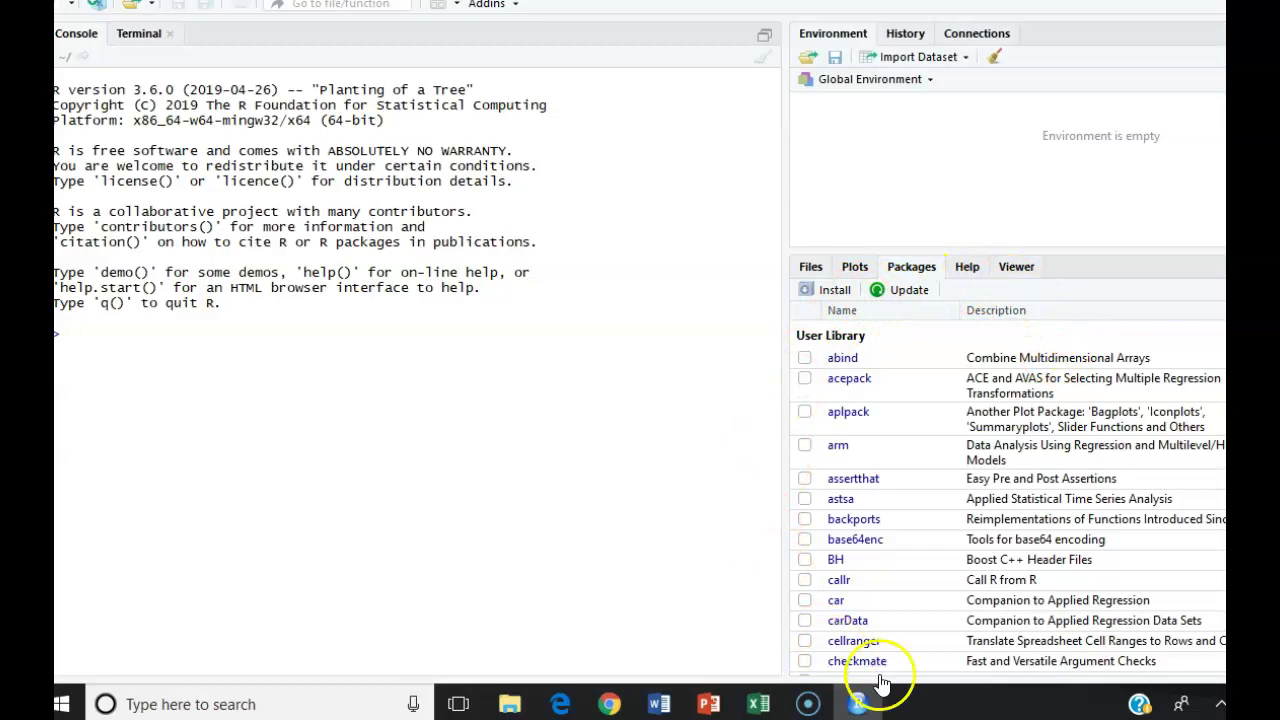
Step: Cycle through the Files, Plots and Packages panes, then show the Help results for mode()
left_click(811, 268)
left_click(852, 270)
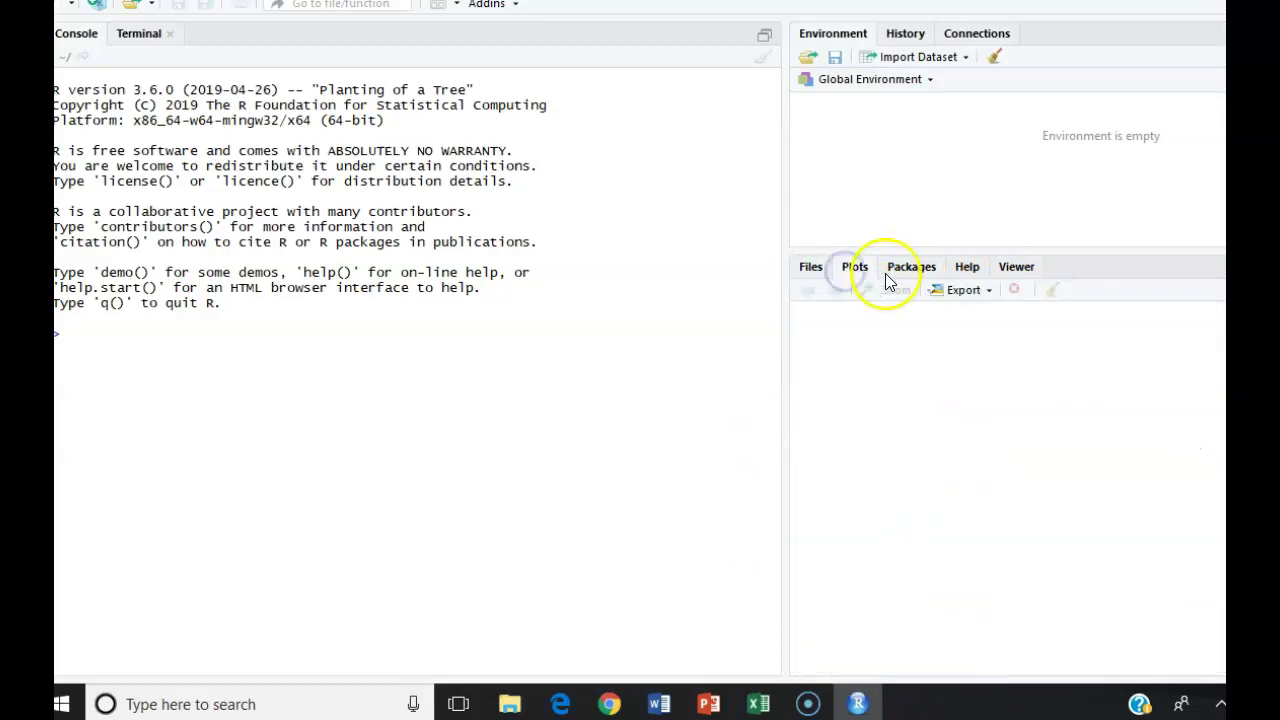
left_click(886, 274)
left_click(857, 270)
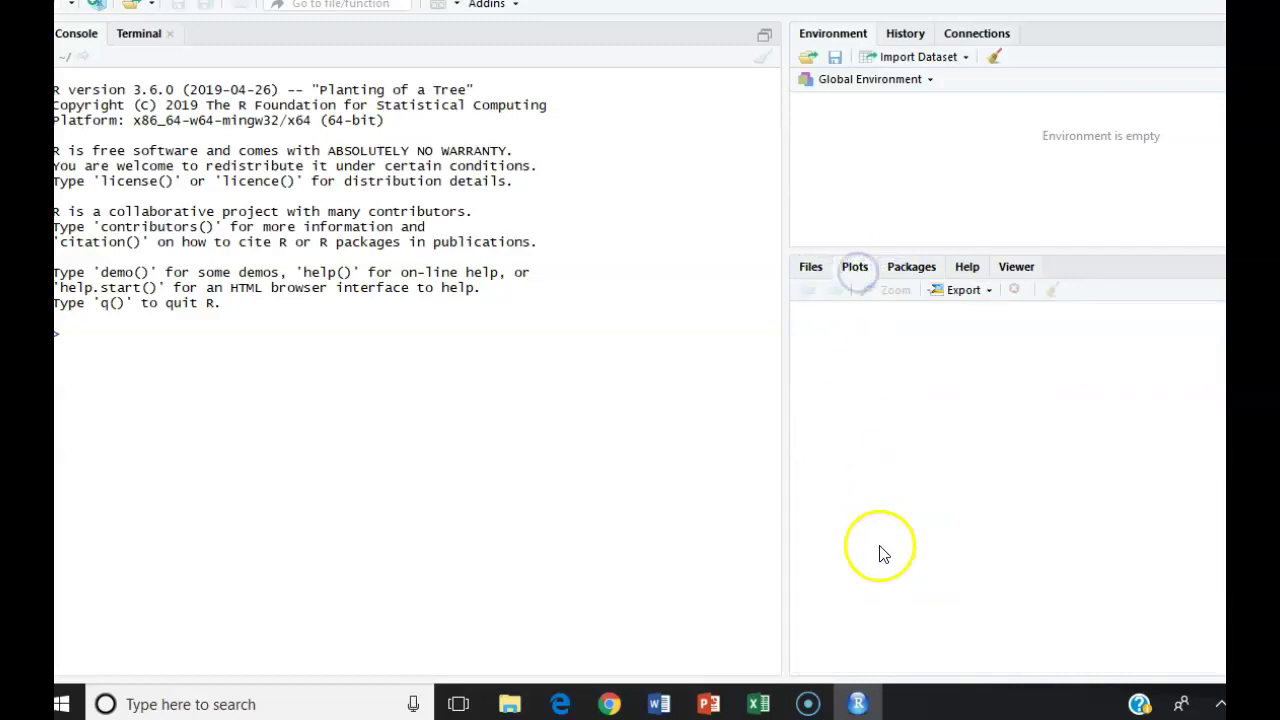
left_click(915, 275)
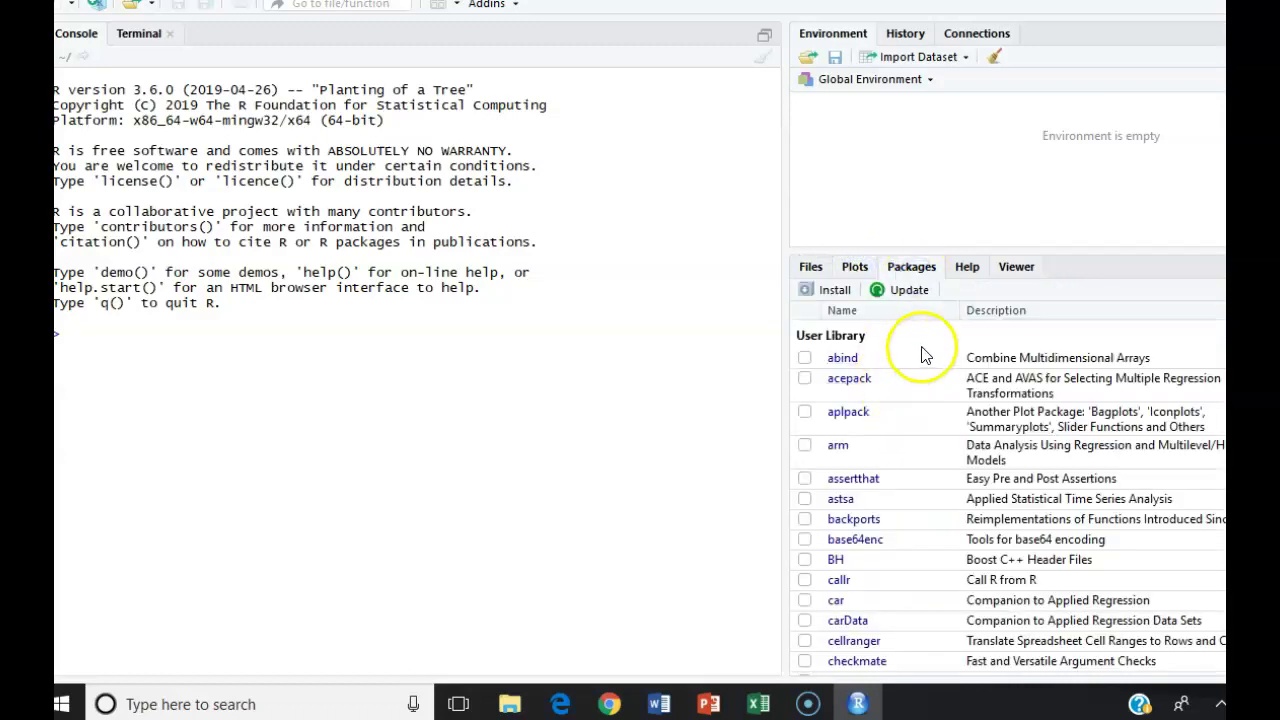
left_click(968, 272)
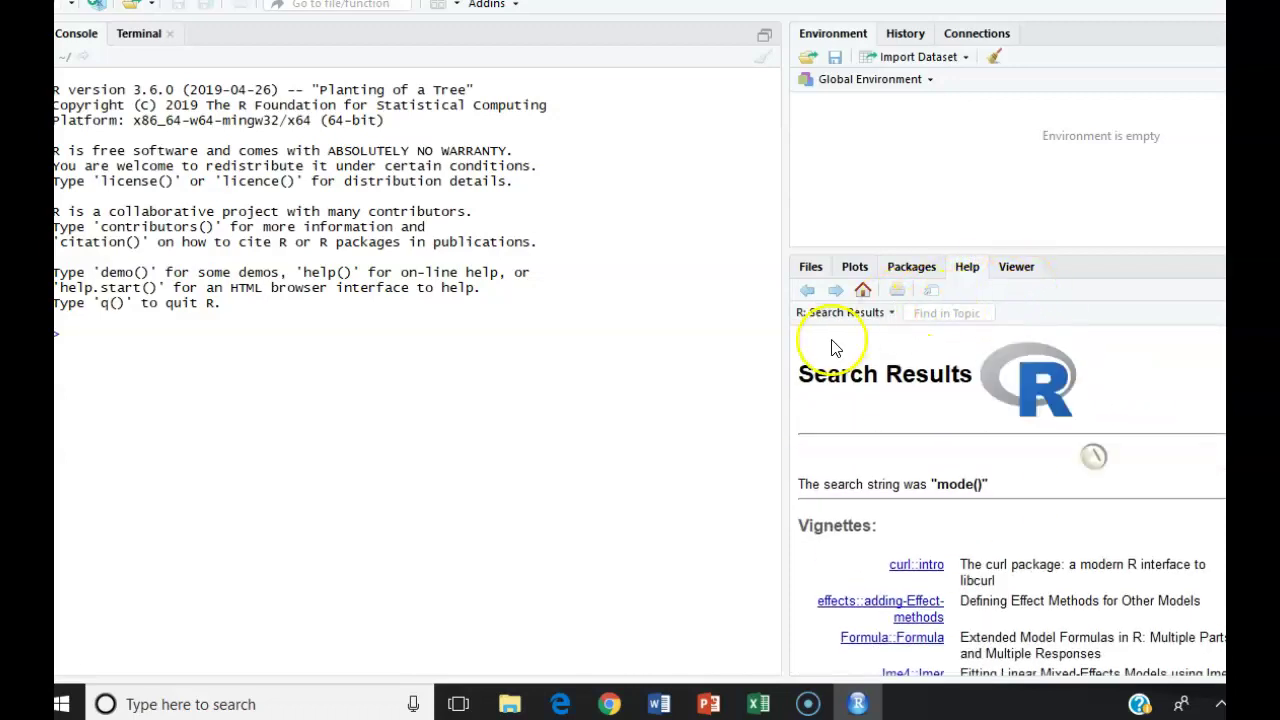
left_click(141, 333)
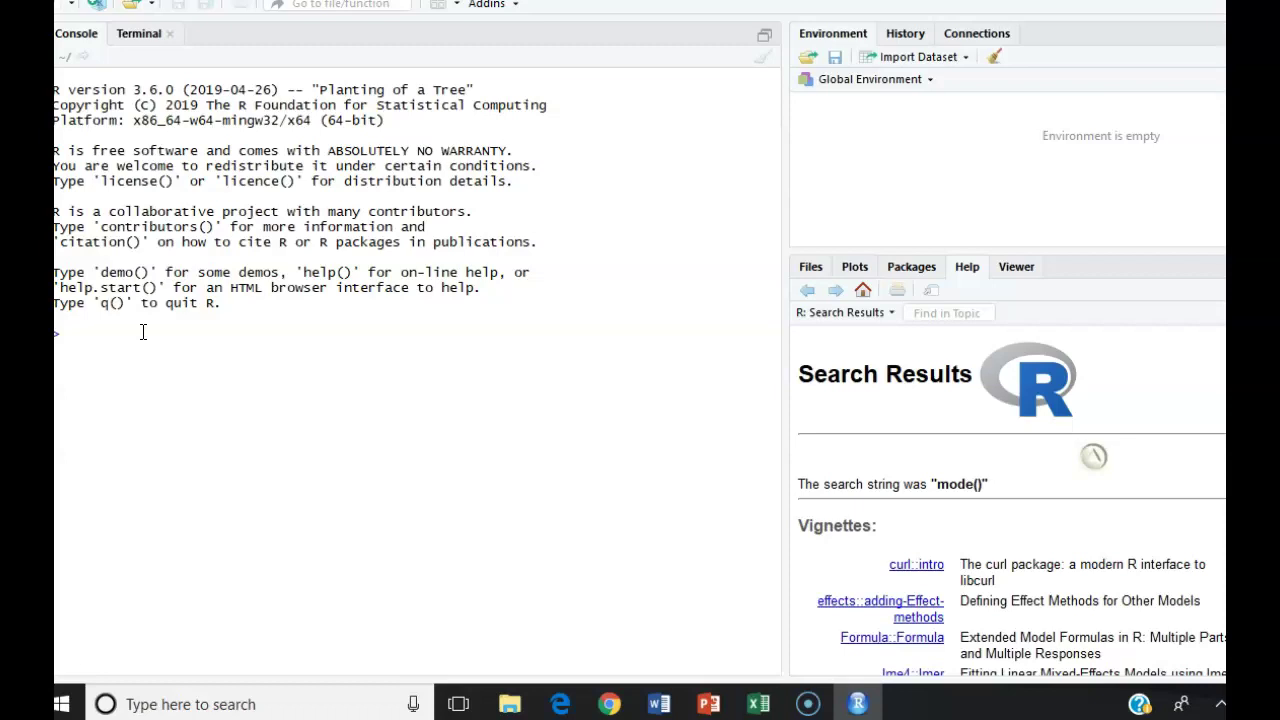
Step: Type the assignment target SpamData at the console prompt, correcting the mistyped name
type("spamda")
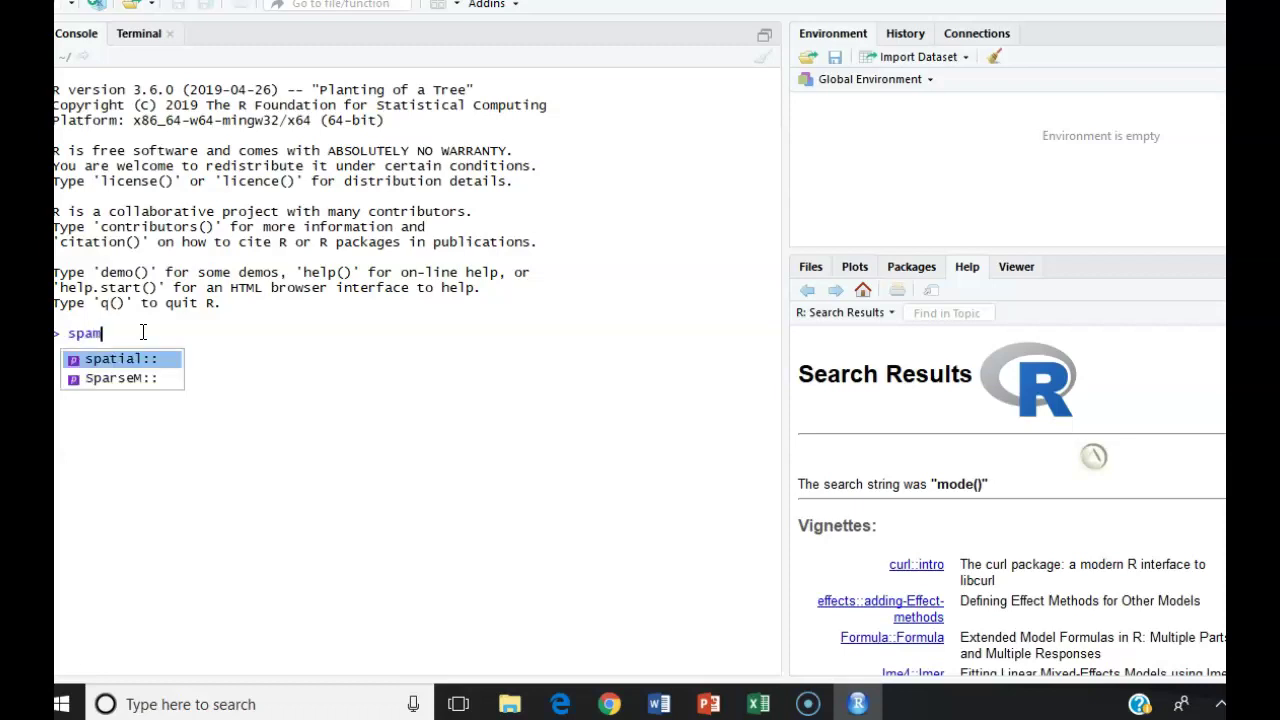
key("BackSpace")
key("BackSpace")
key("BackSpace")
key("BackSpace")
key("BackSpace")
key("BackSpace")
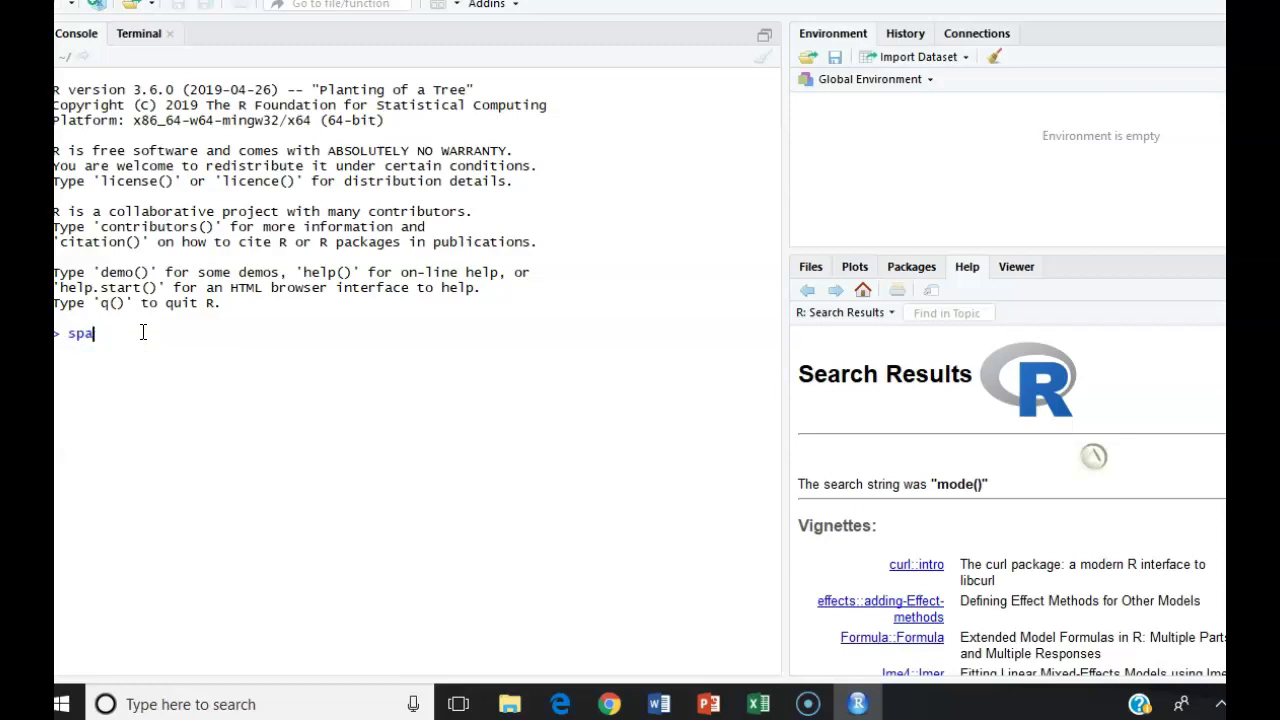
type("SpamData")
left_click(116, 334)
double_click(109, 334)
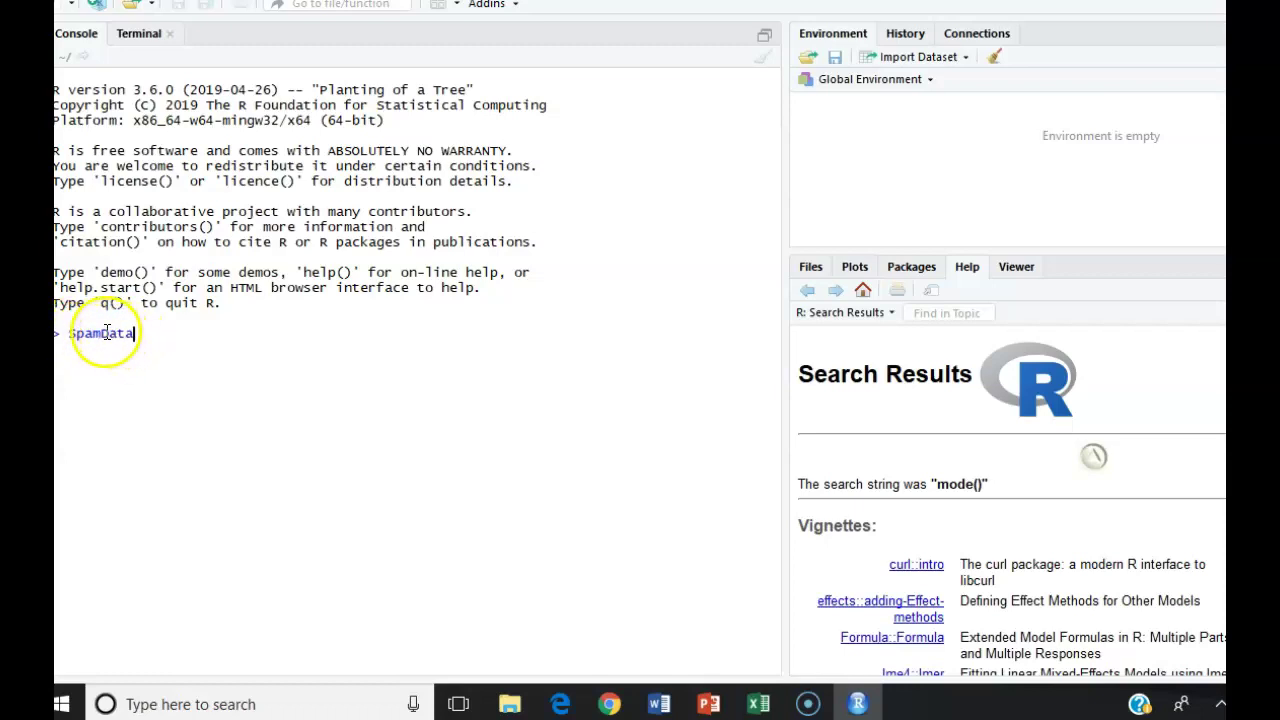
left_click(138, 334)
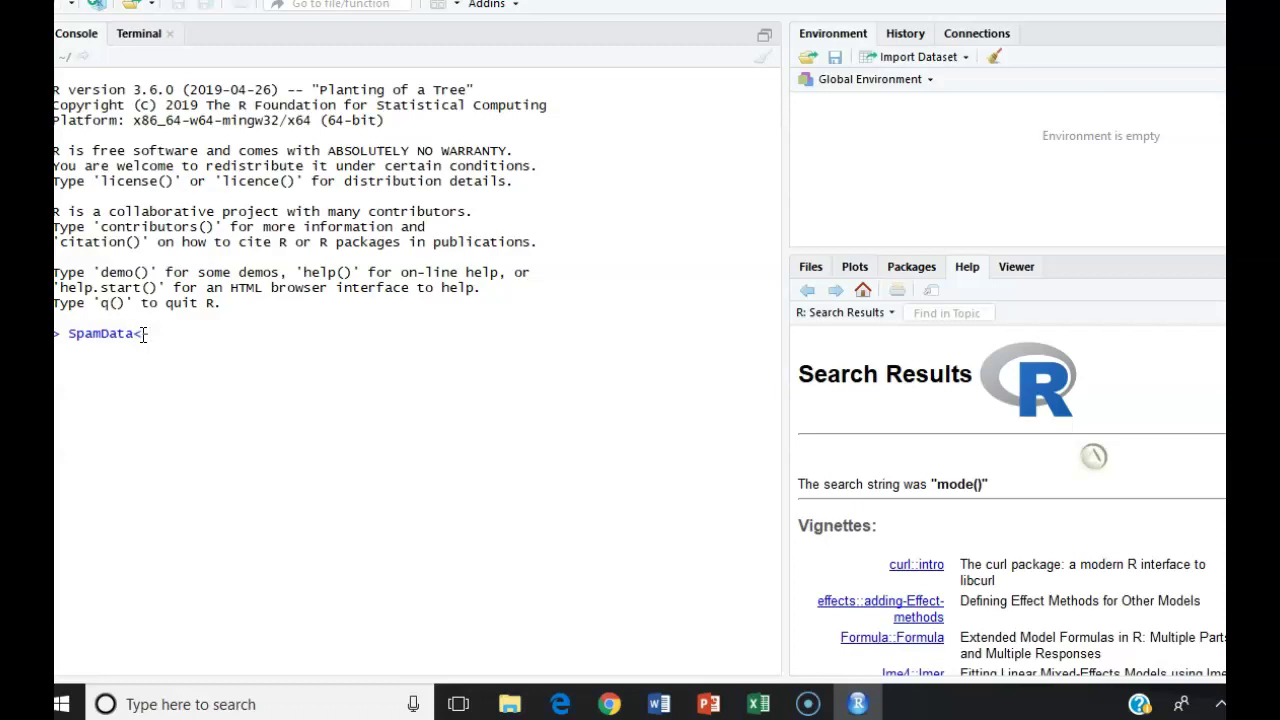
left_click(137, 334)
Step: Complete the command as SpamData<-read.csv(file.choose(),header=TRUE) using read.csv autocompletion
type("read.csv")
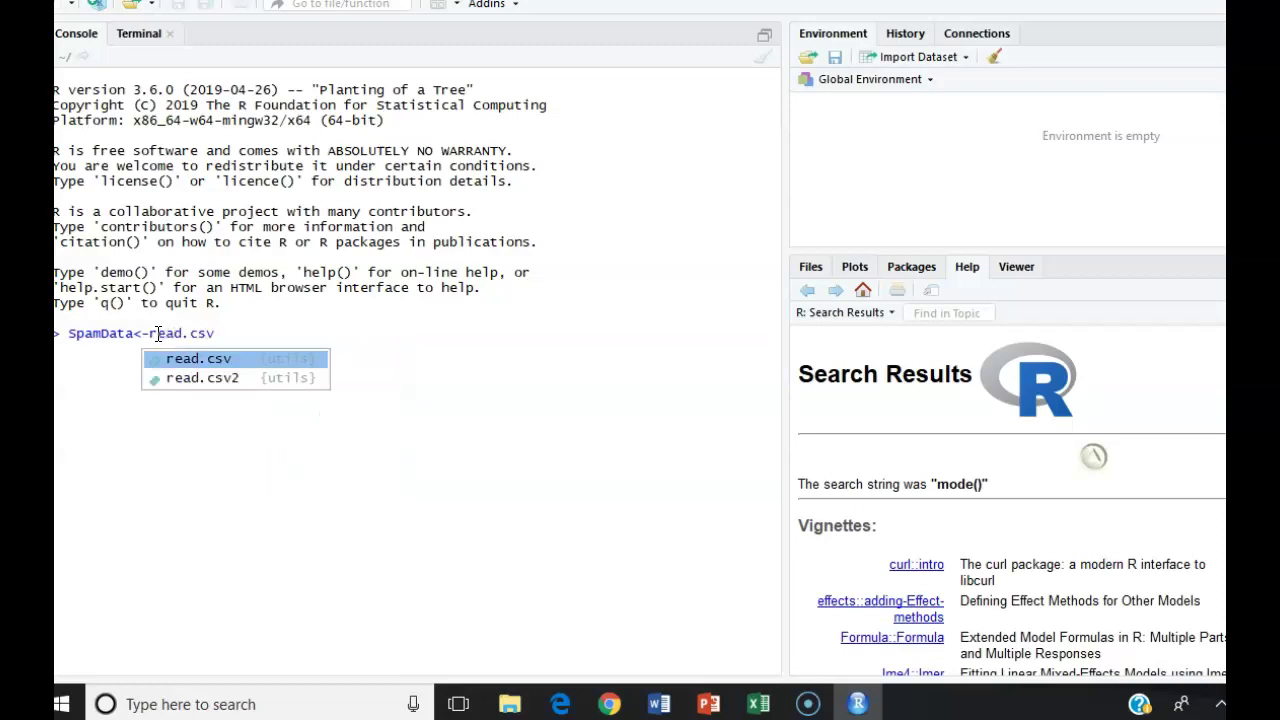
key("Tab")
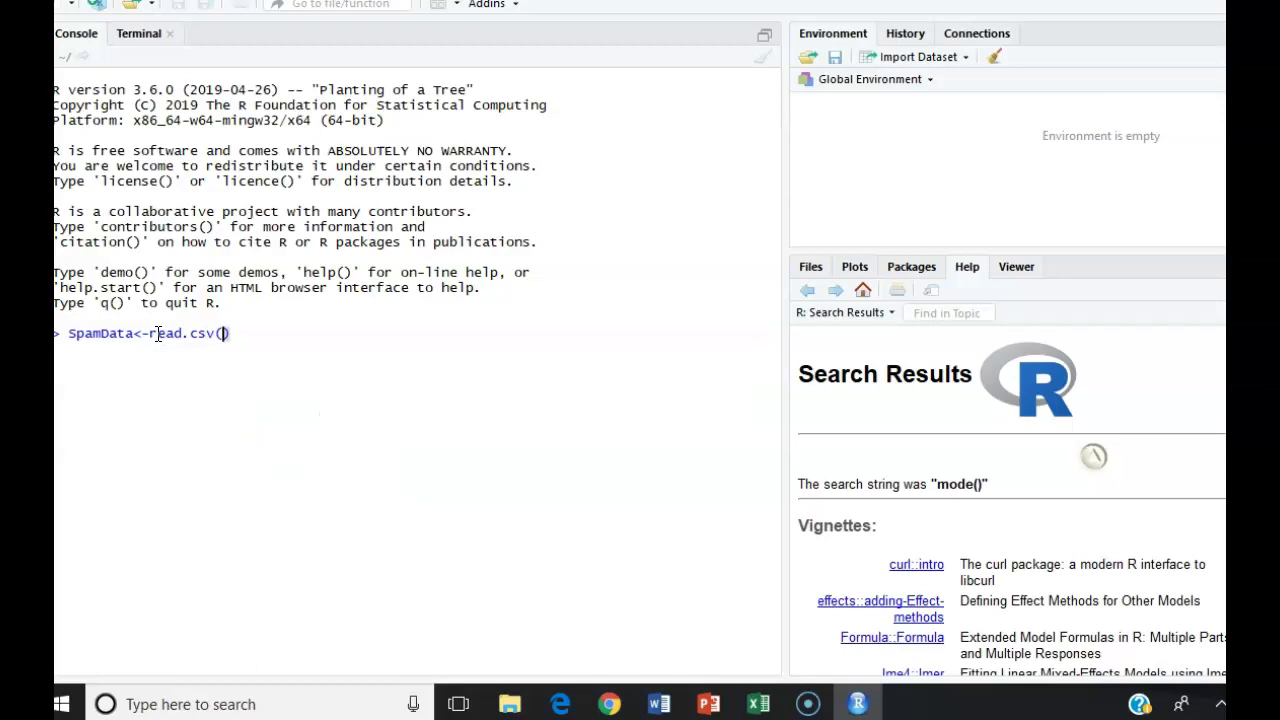
type("file.c")
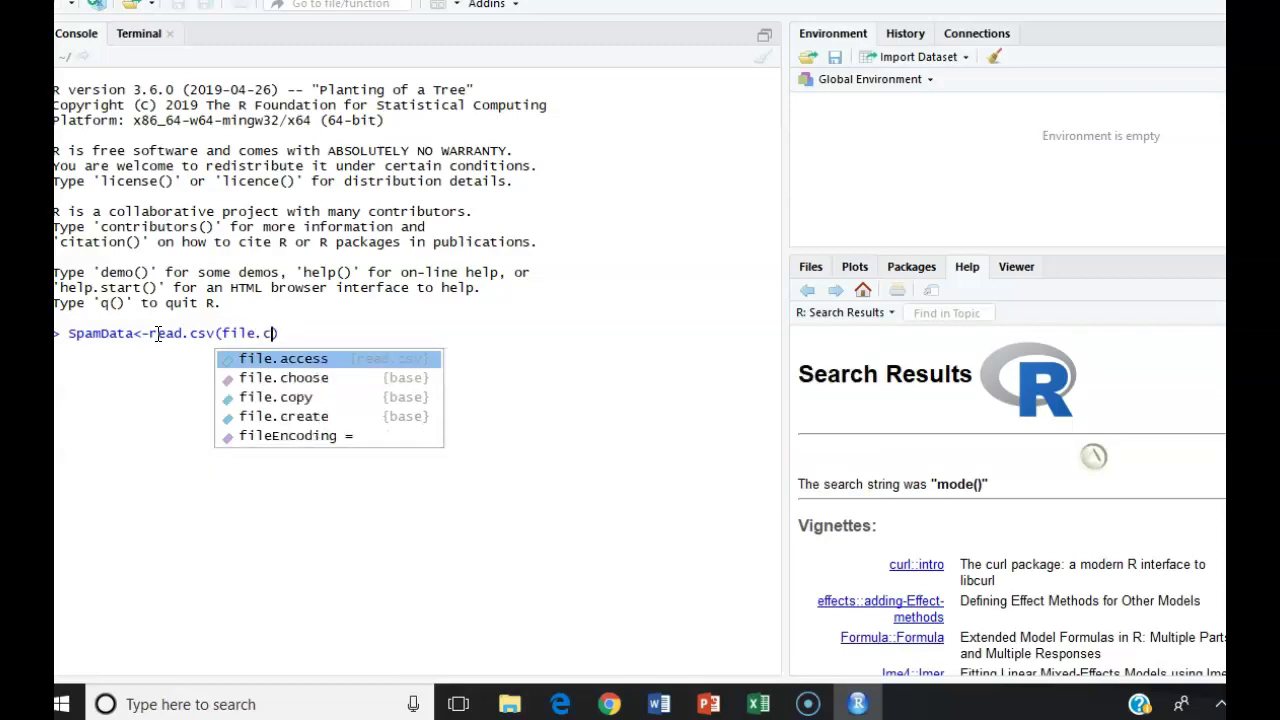
type("hoose(")
type(")")
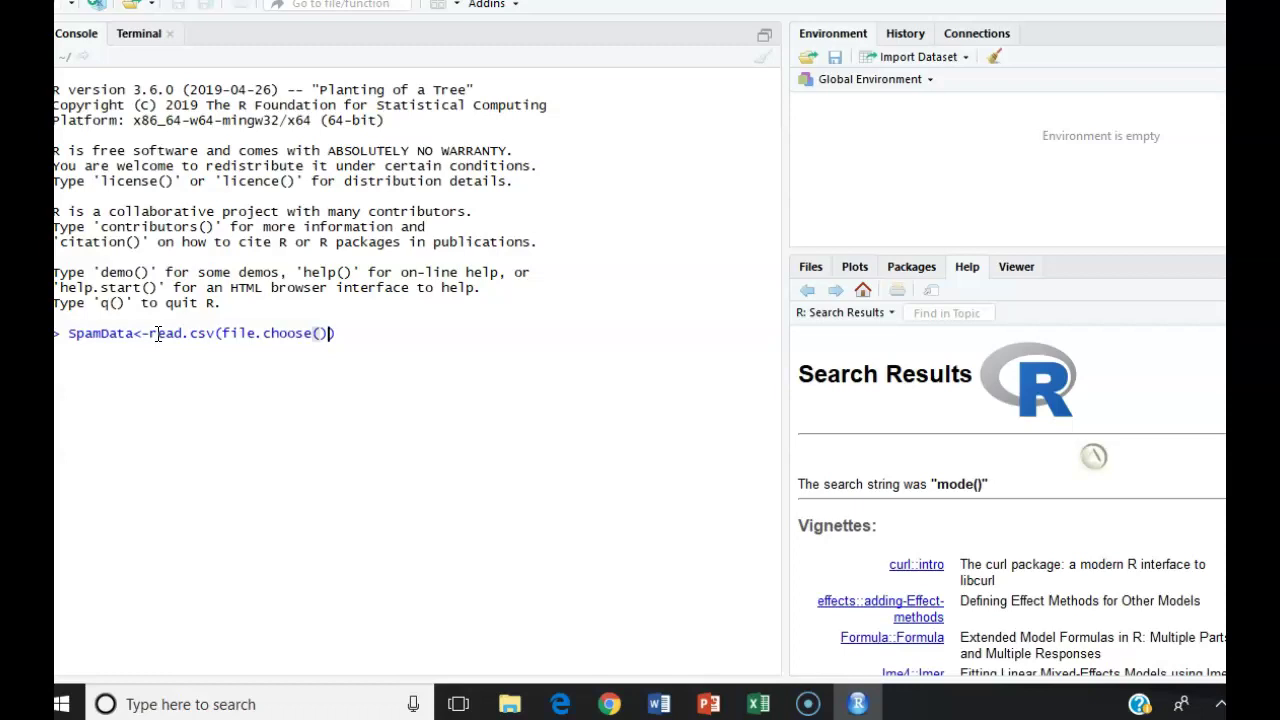
type(",")
type("header")
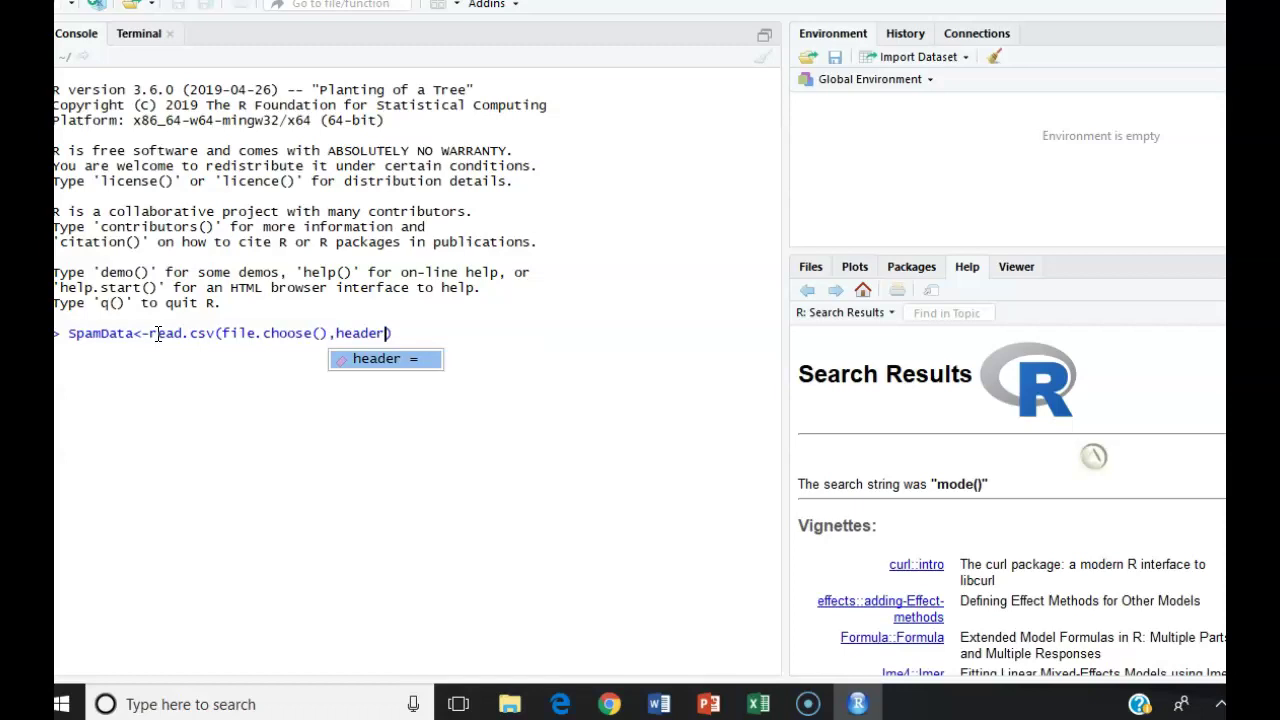
type("=")
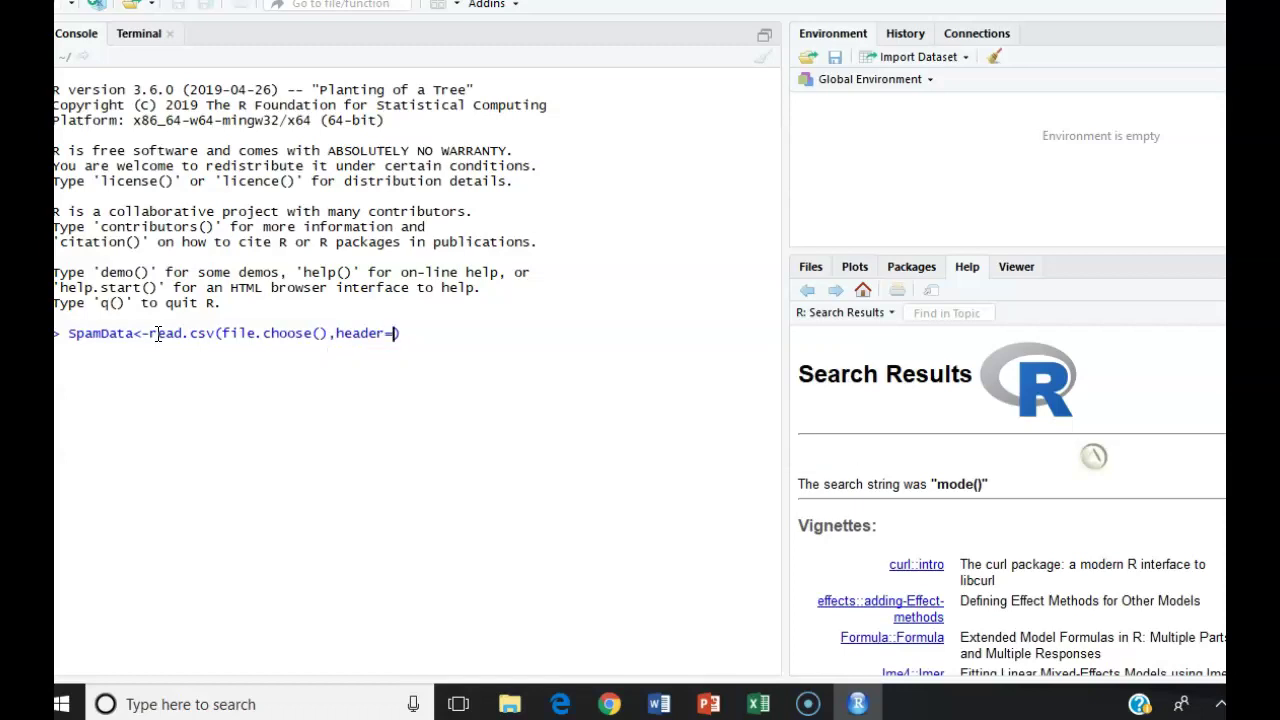
type("TRUE")
Step: Run the read.csv command and choose the SpamData file, loading 70 obs. of 4 variables
left_click(461, 335)
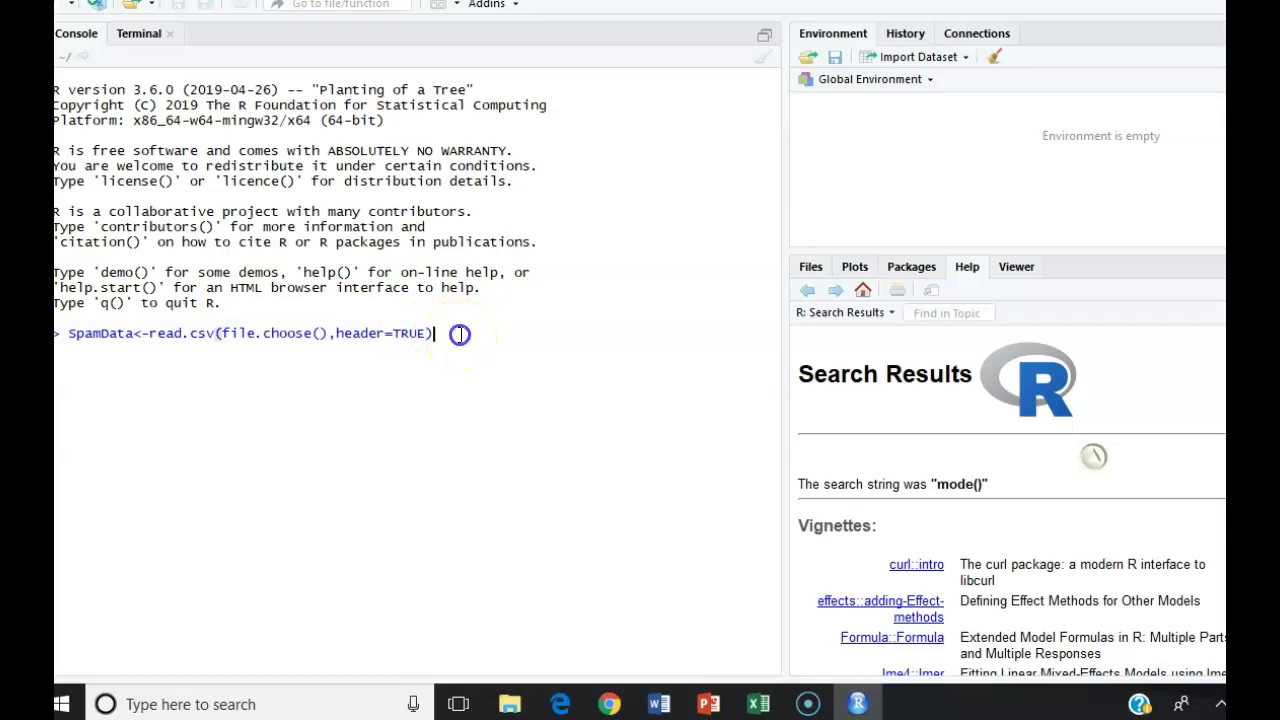
key("Return")
left_click(909, 708)
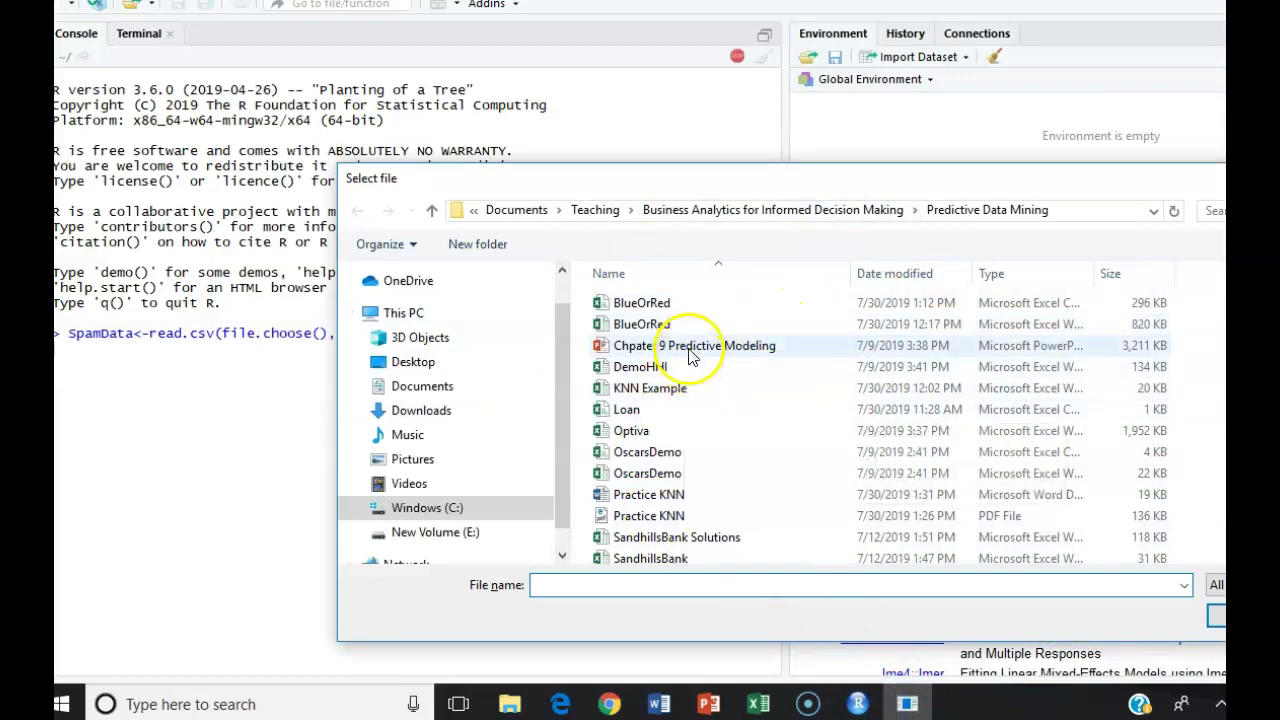
scroll(710, 380, "down", 2)
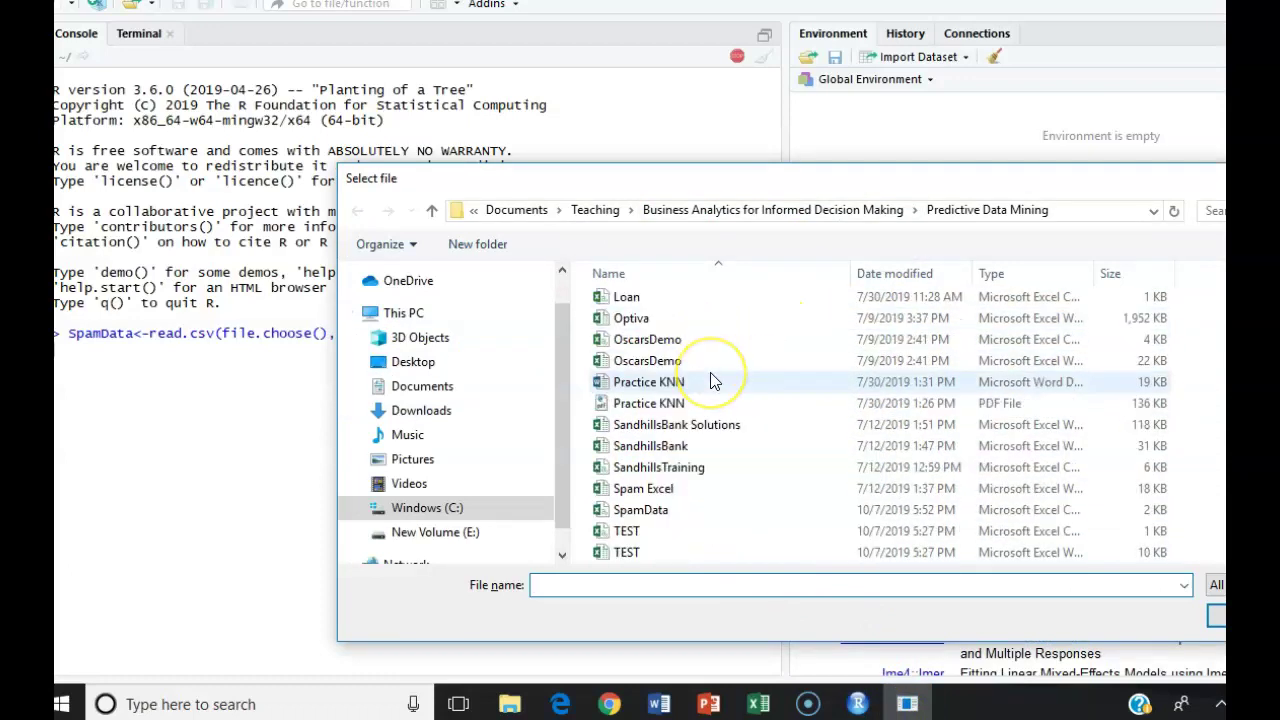
double_click(690, 511)
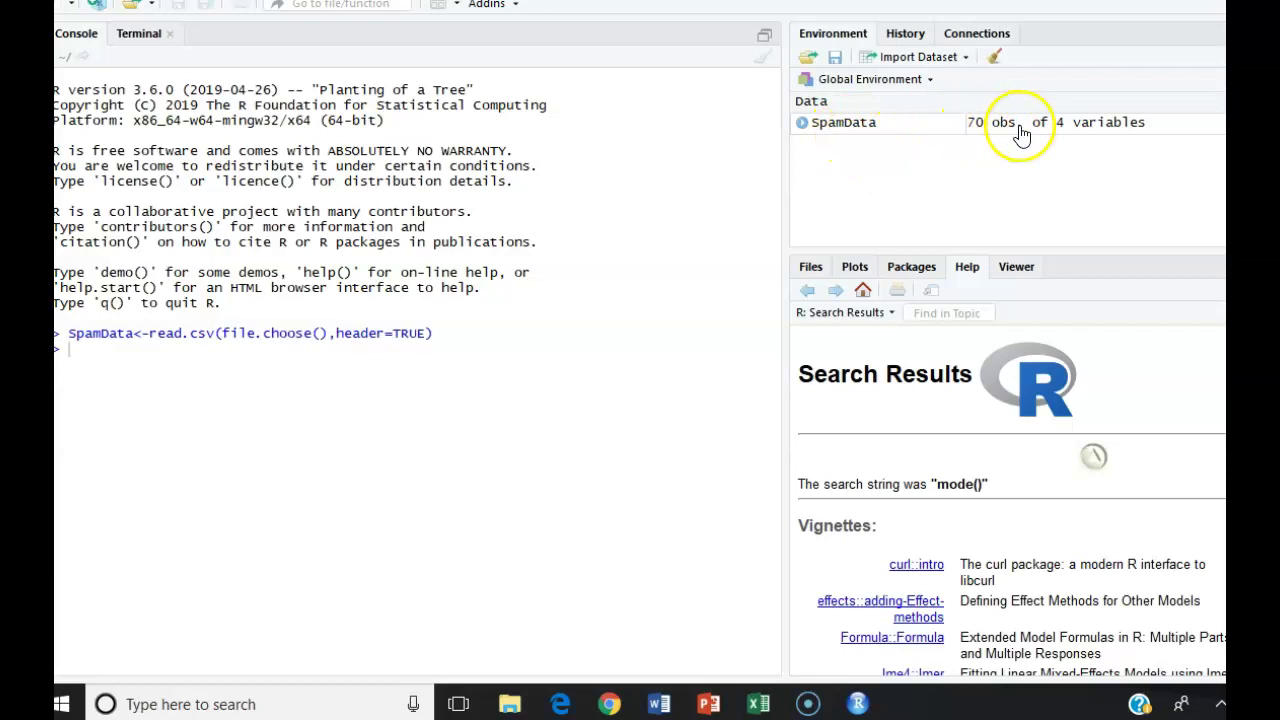
Step: Print SpamData's first six rows with head() and confirm dim() returns 70 rows by 4 columns
left_click(253, 359)
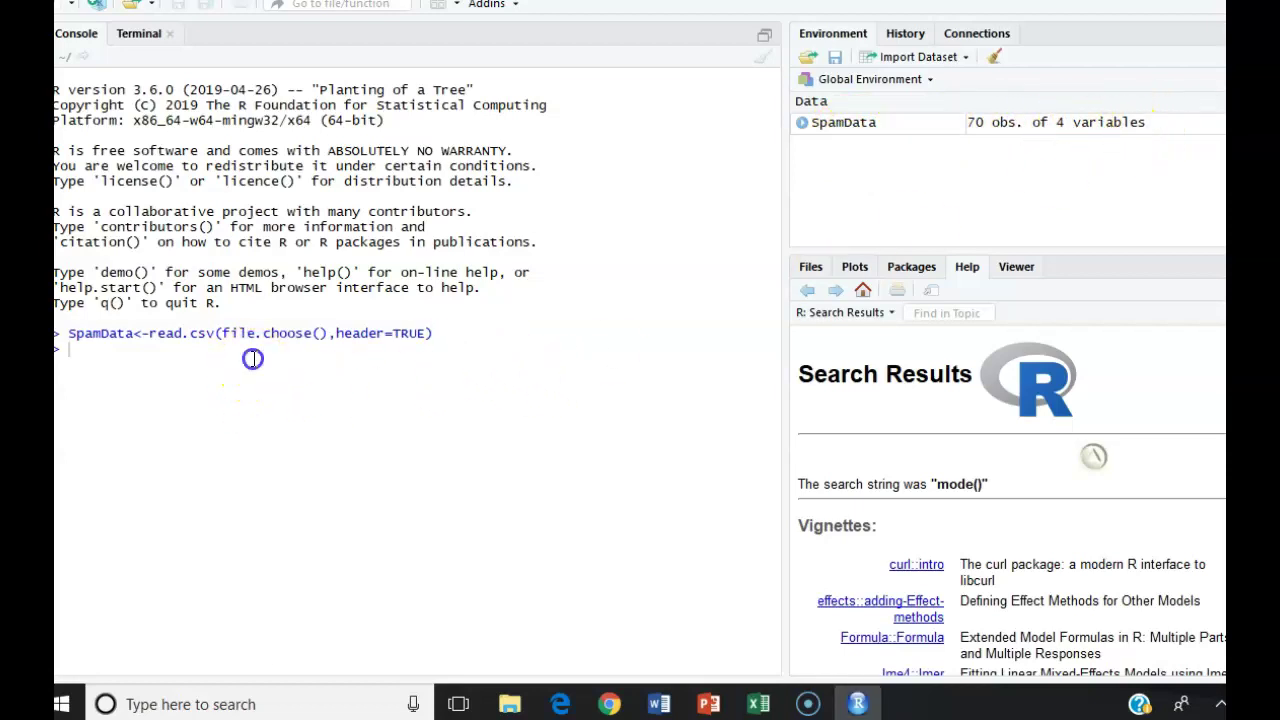
type("head(")
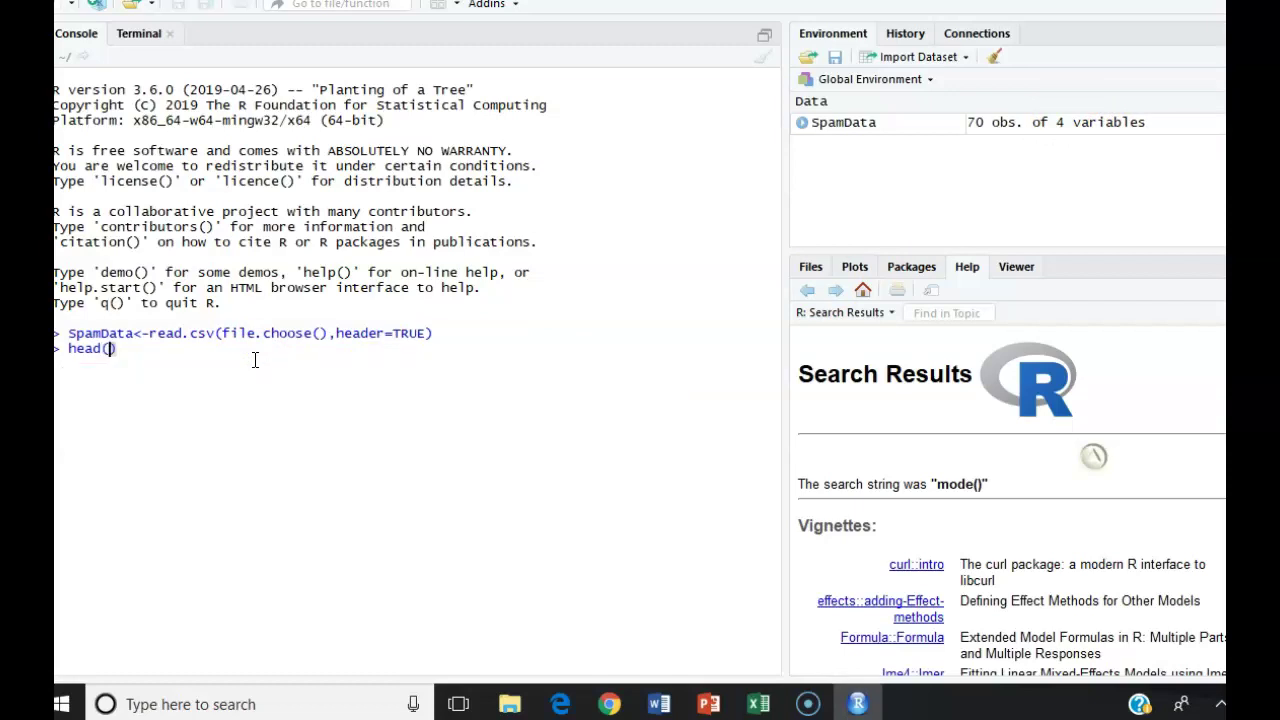
type("SpamData)")
key("Return")
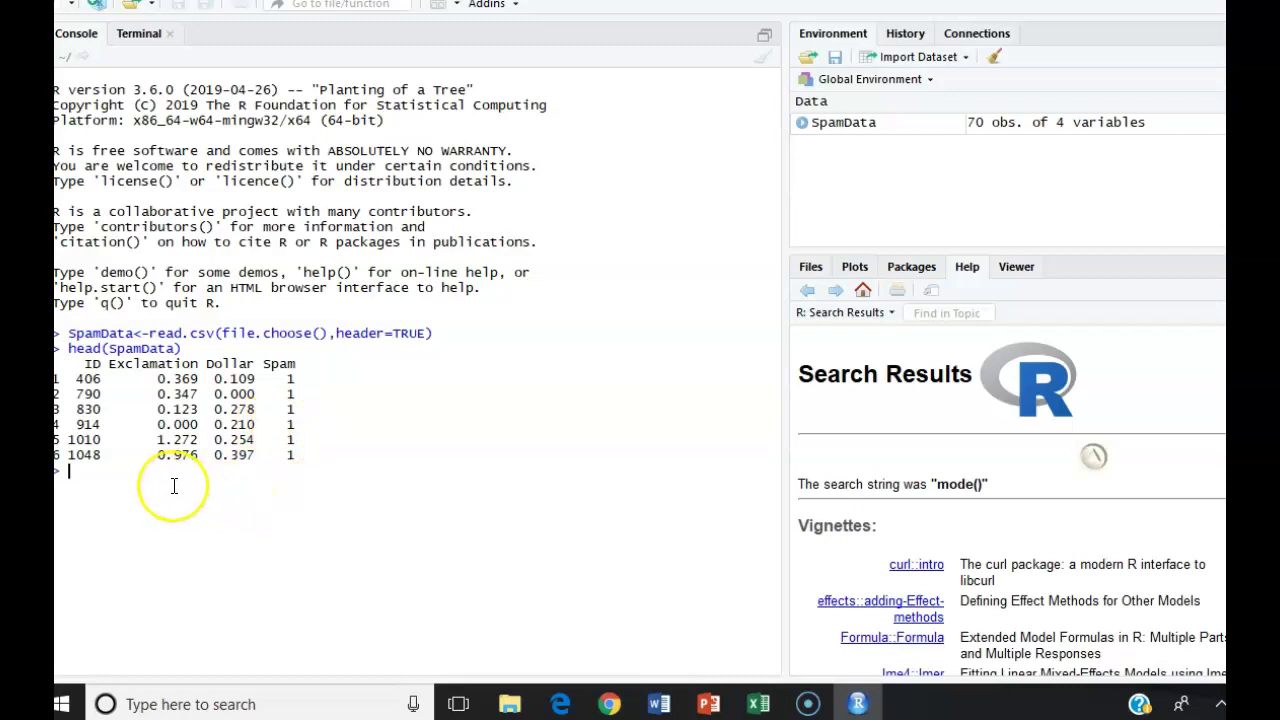
type("dim(")
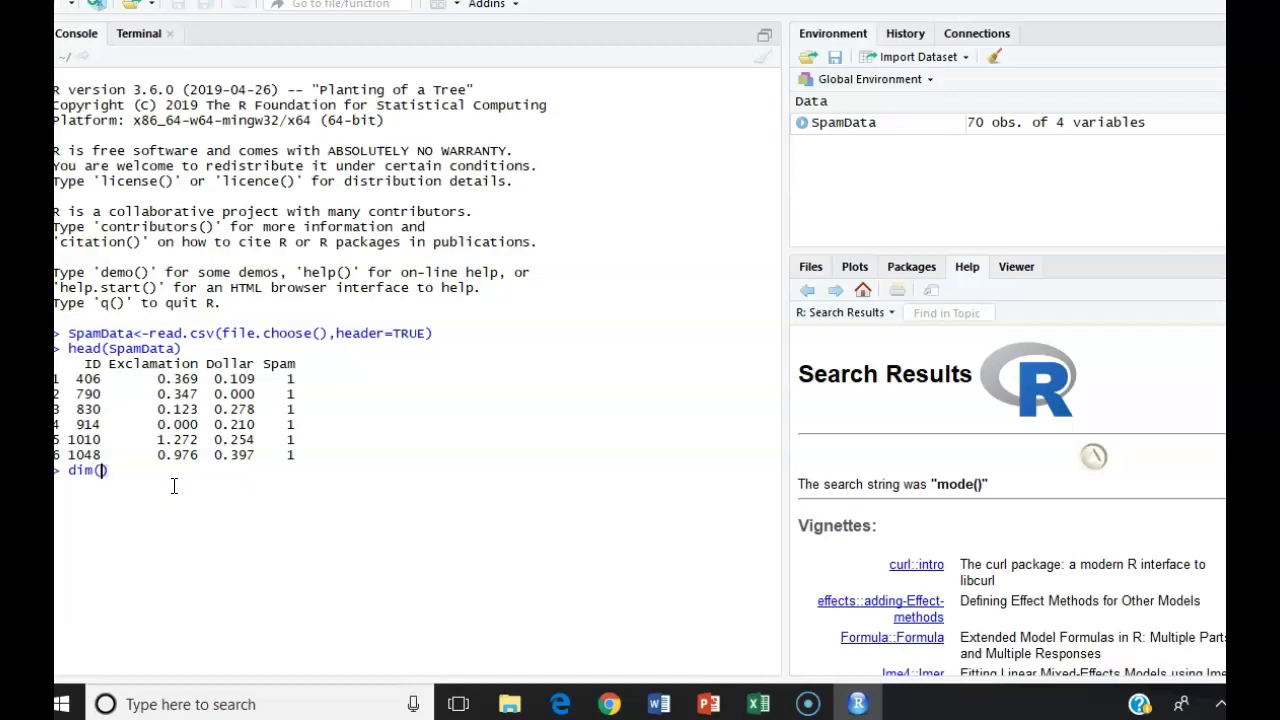
type("Spa")
type("mData")
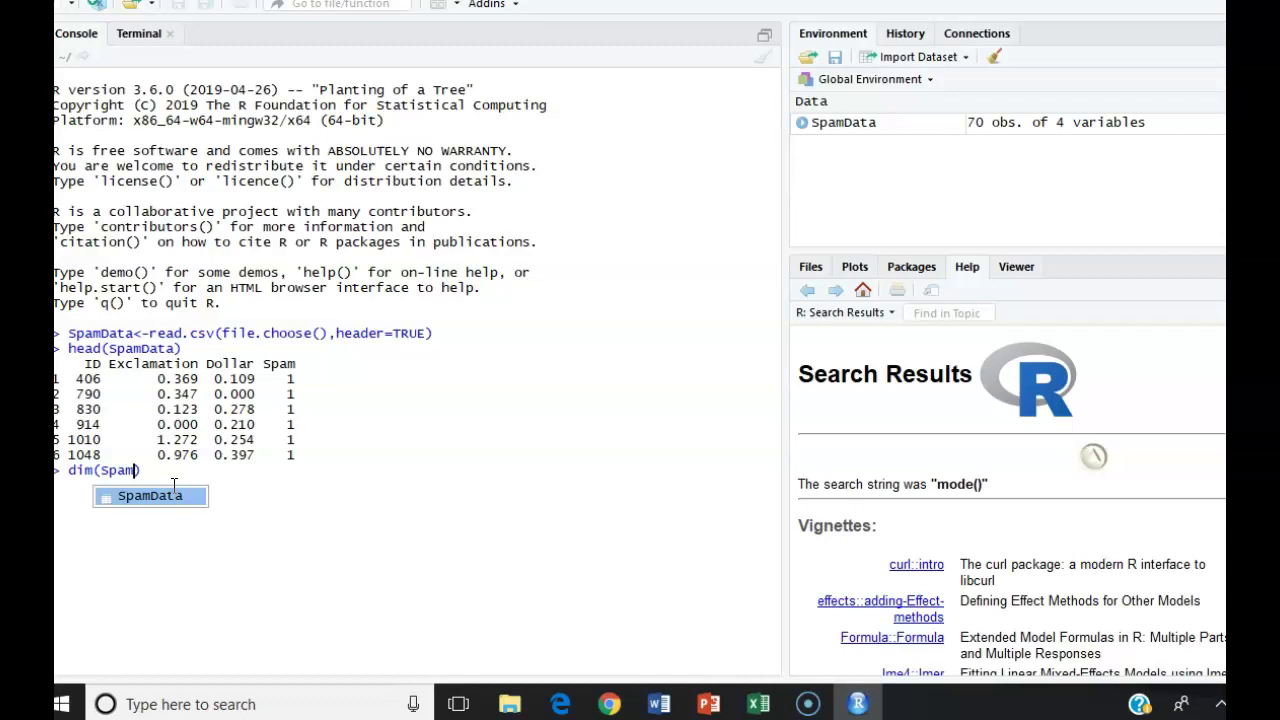
key("Return")
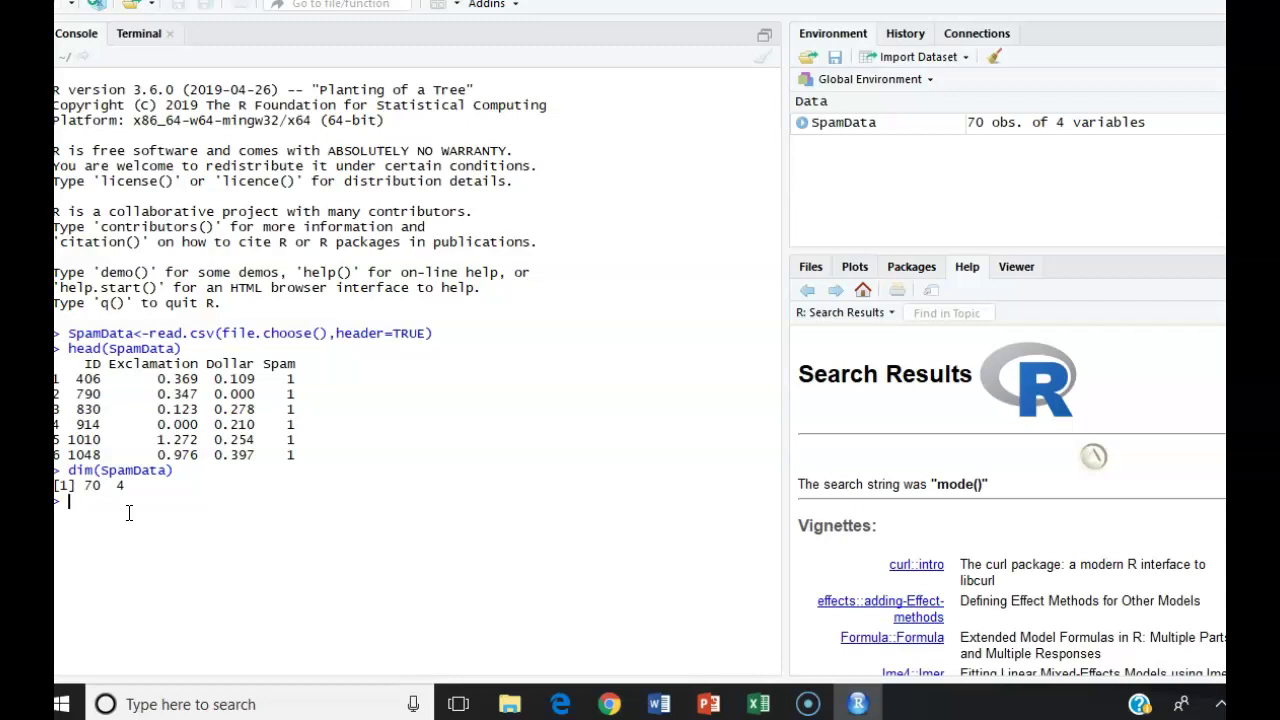
Step: Start the model1<-glm( call with SpamData$Spam as the response variable
type("model")
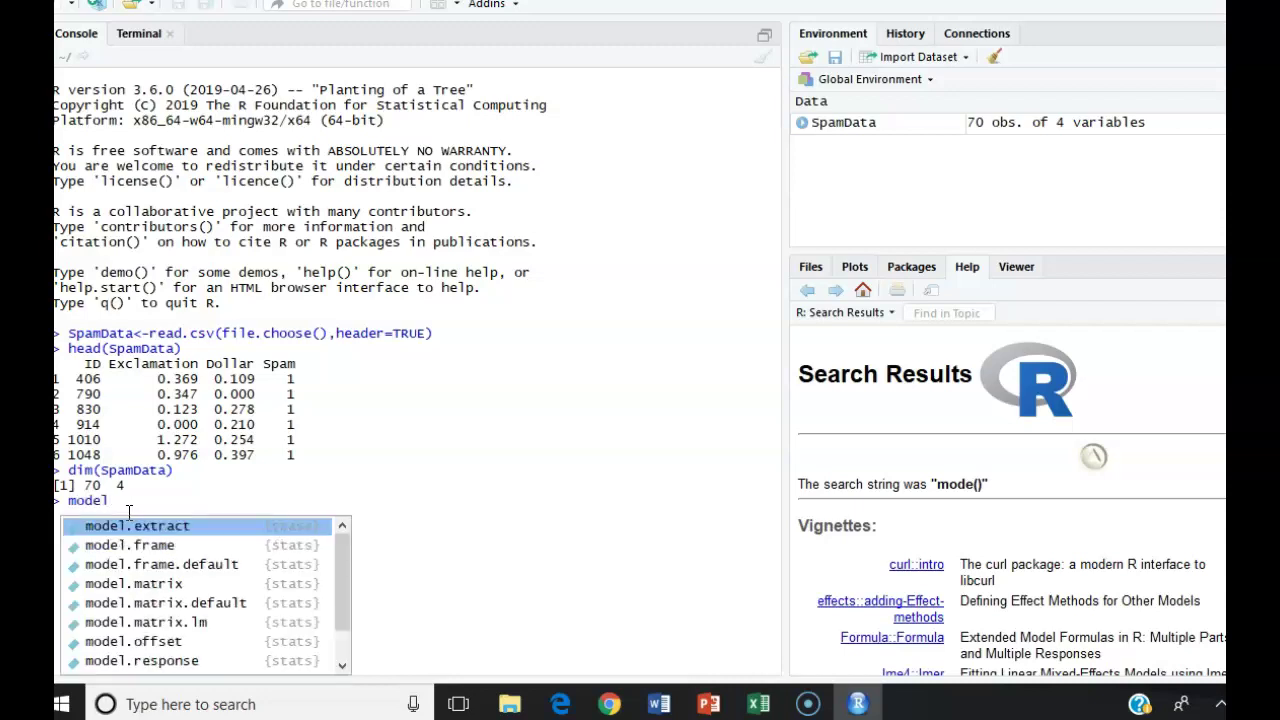
type("1")
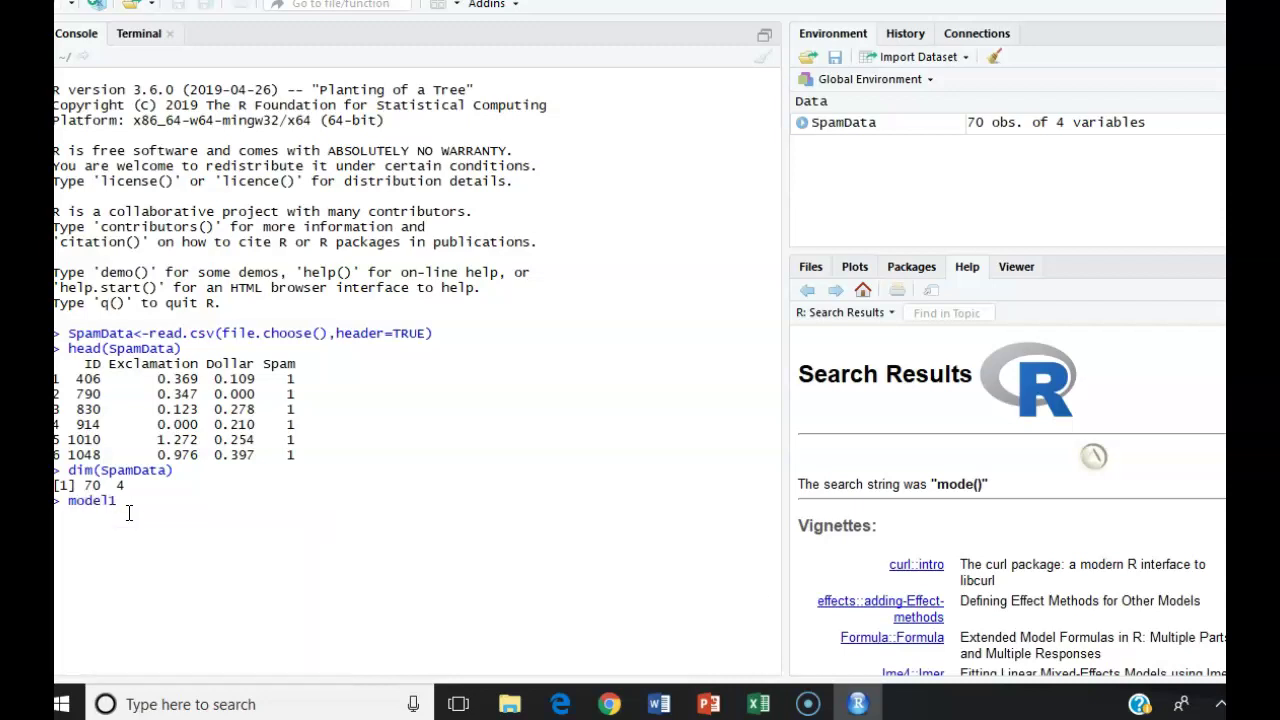
type("<-")
type("glm")
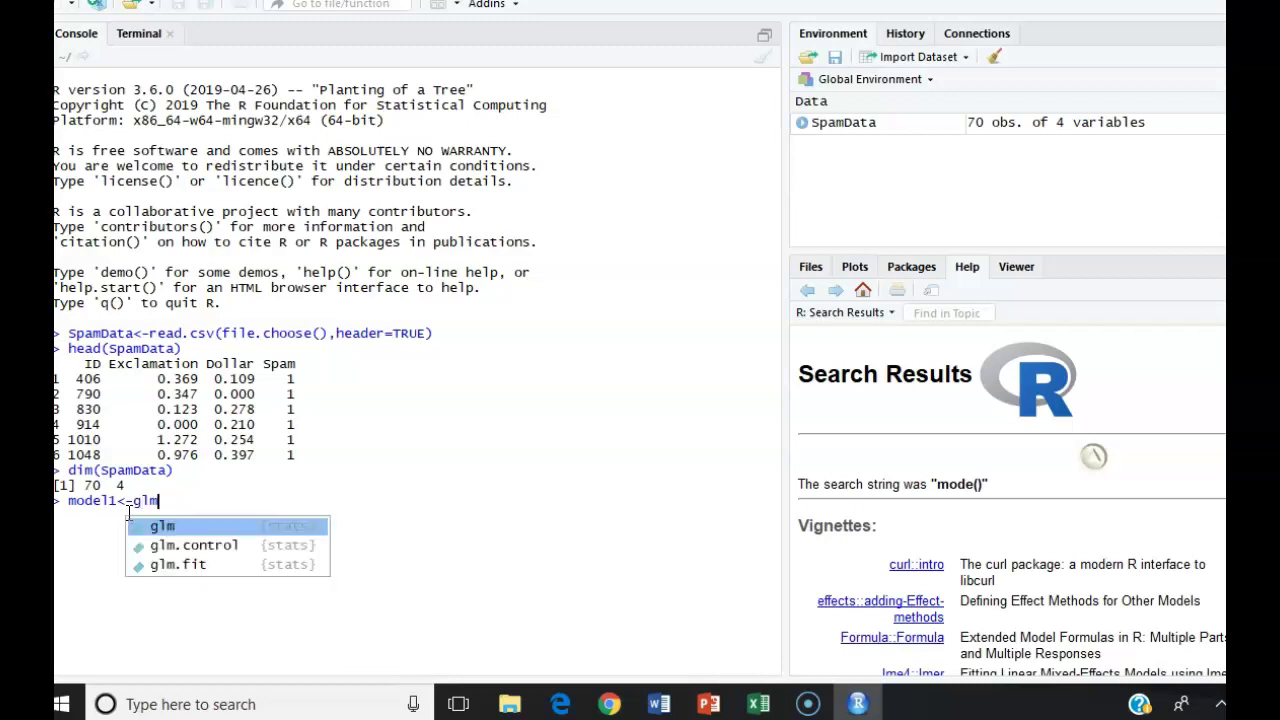
type("(")
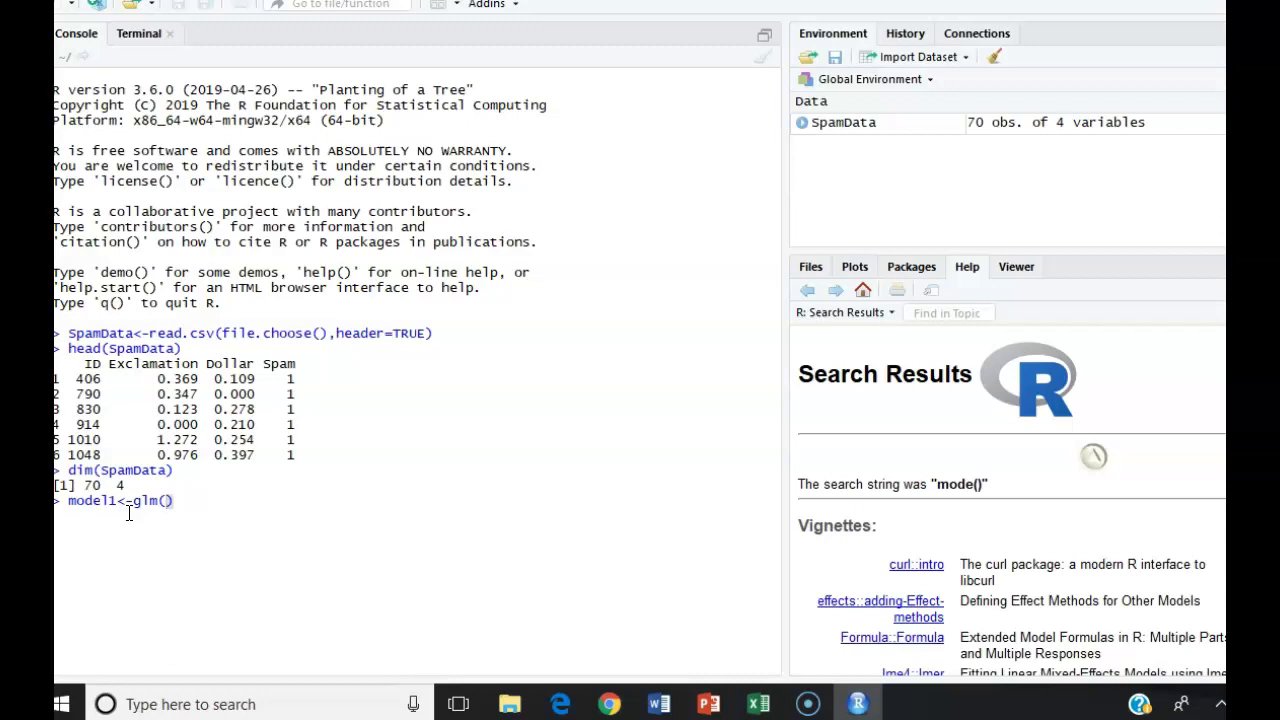
type("Spam")
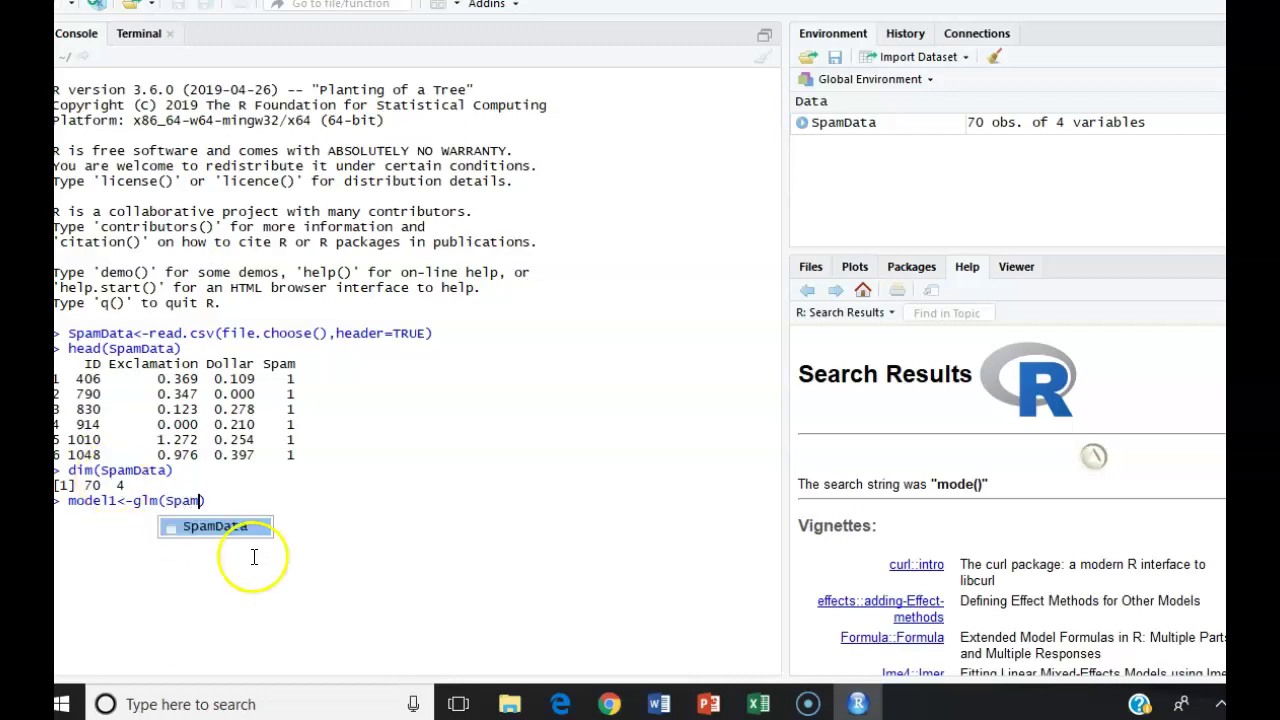
left_click(197, 522)
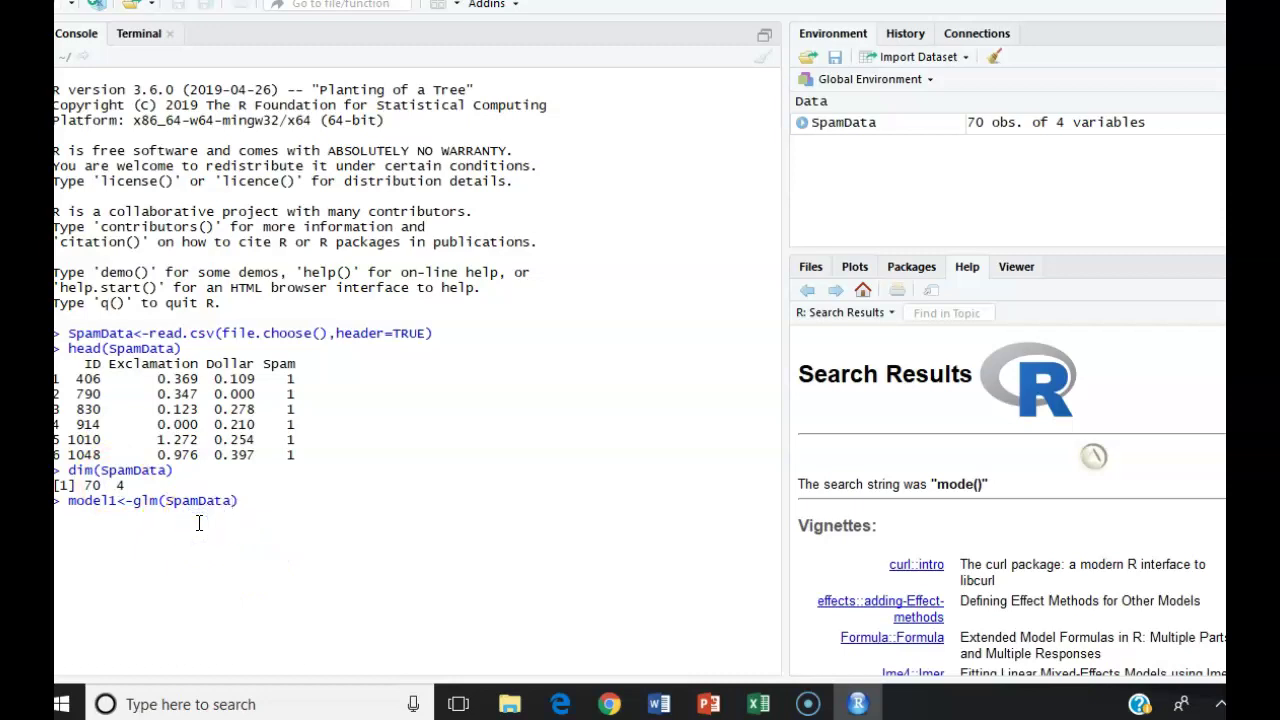
type("$")
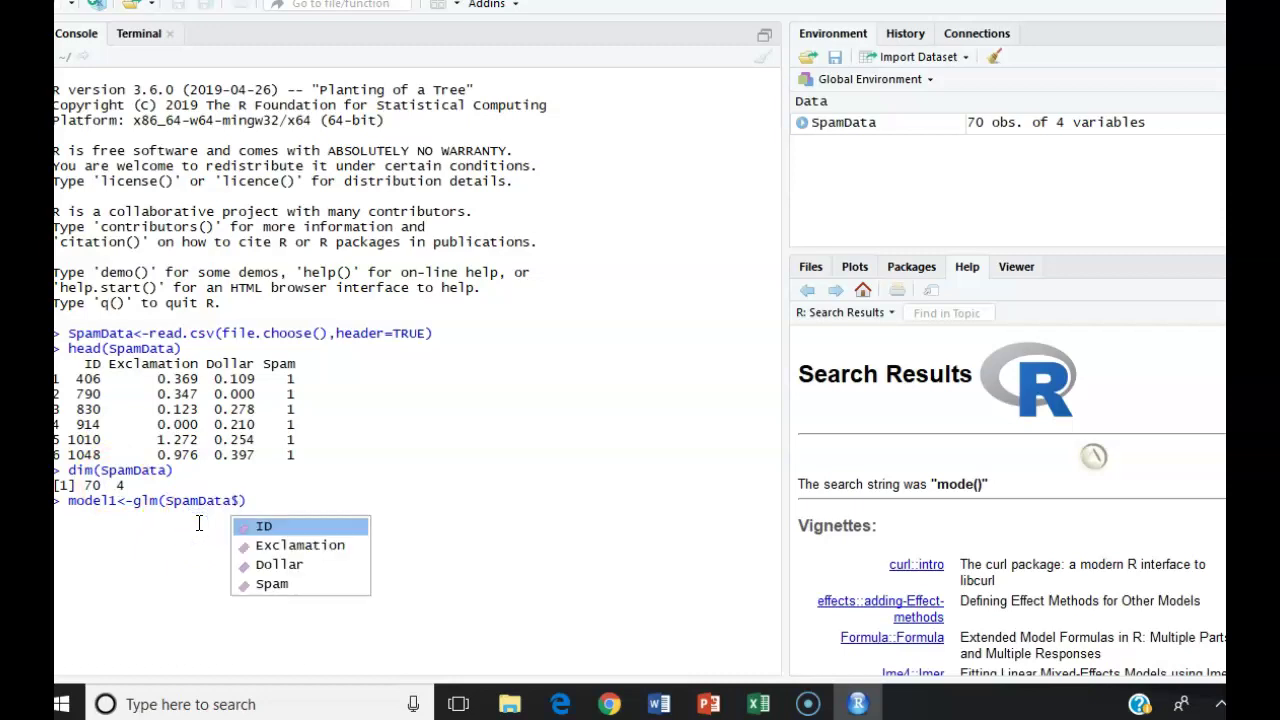
left_click(268, 583)
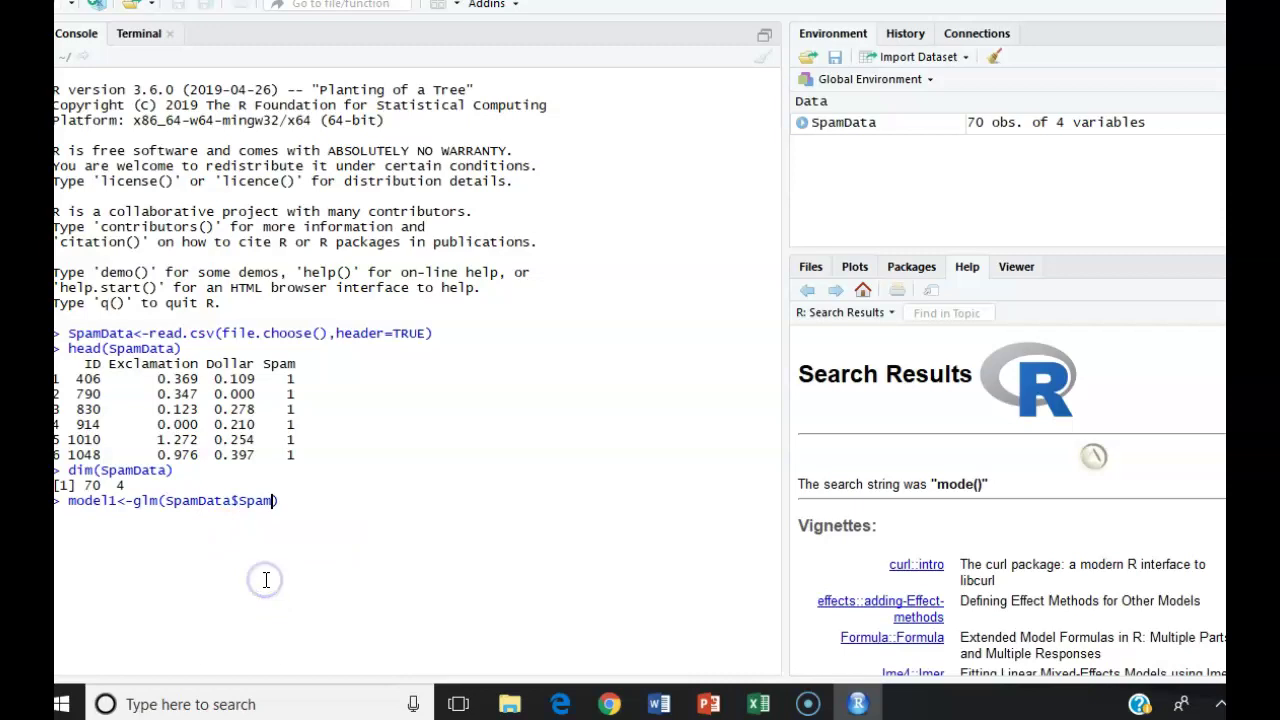
Step: Add SpamData$Exclamation + SpamData$Dollar as the formula's predictors after the tilde
type("~")
type("Spam~S")
type("p")
key("BackSpace")
key("BackSpace")
type("pam")
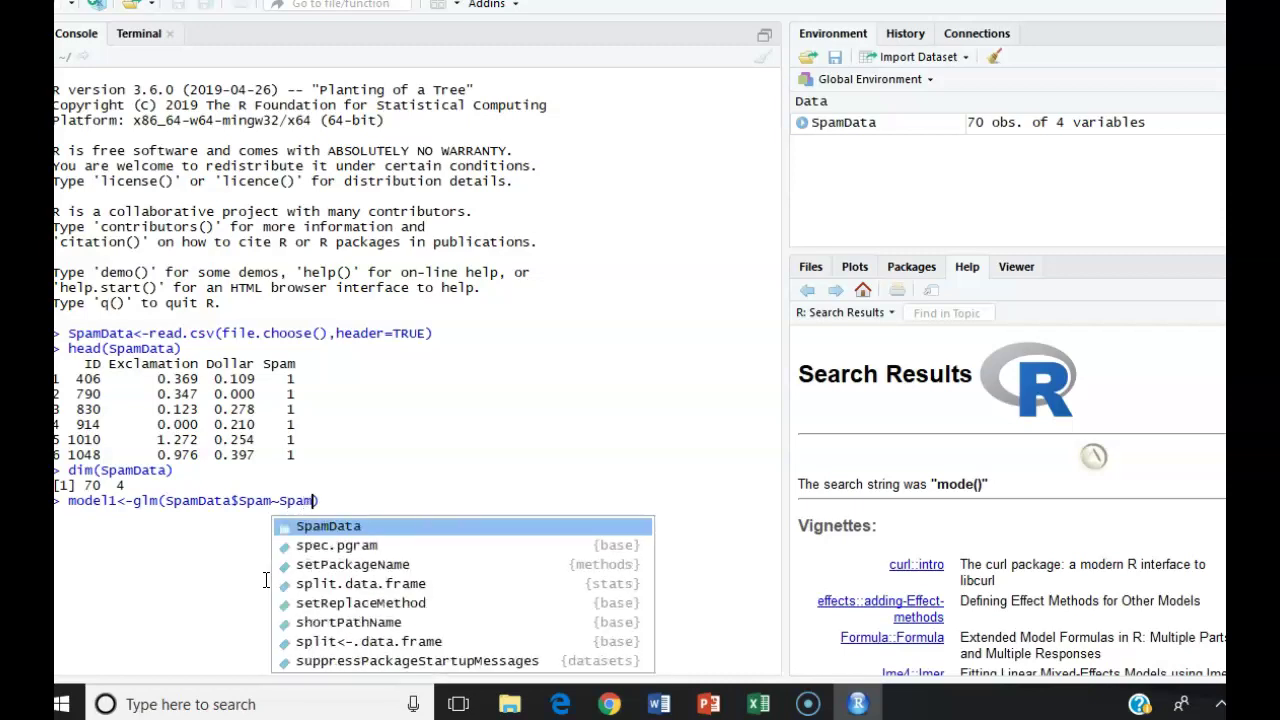
left_click(327, 527)
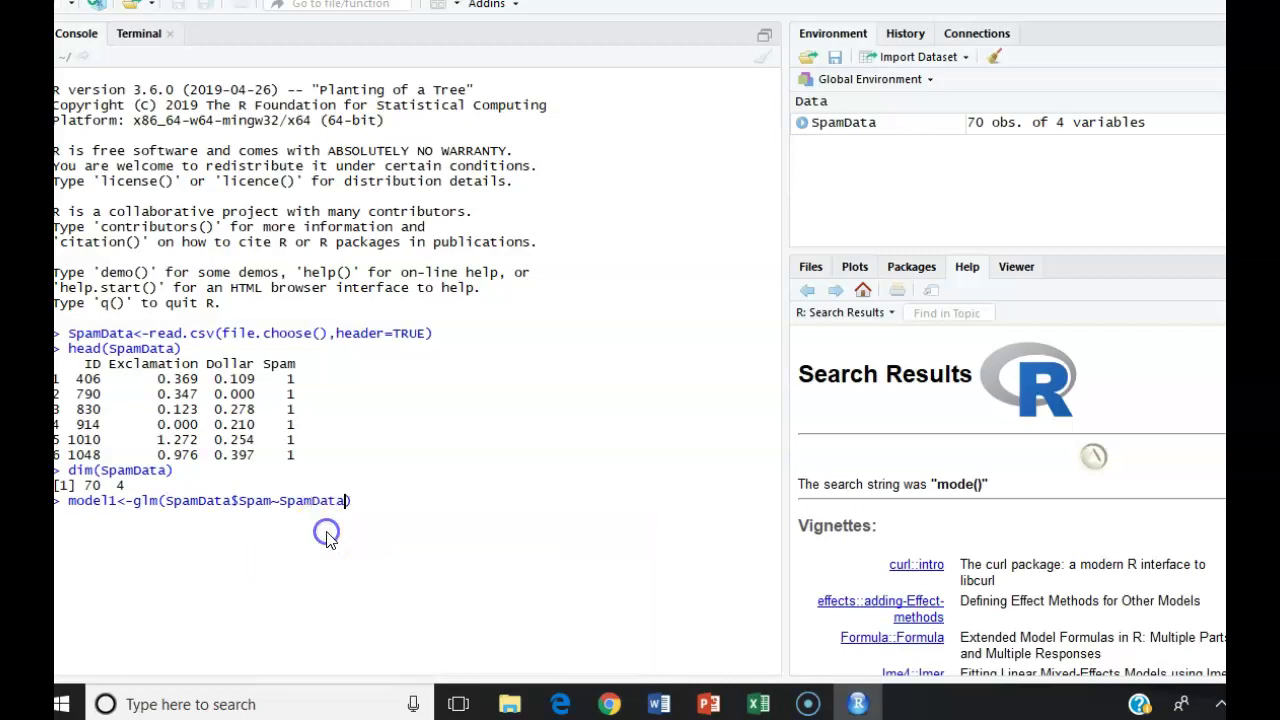
type("$")
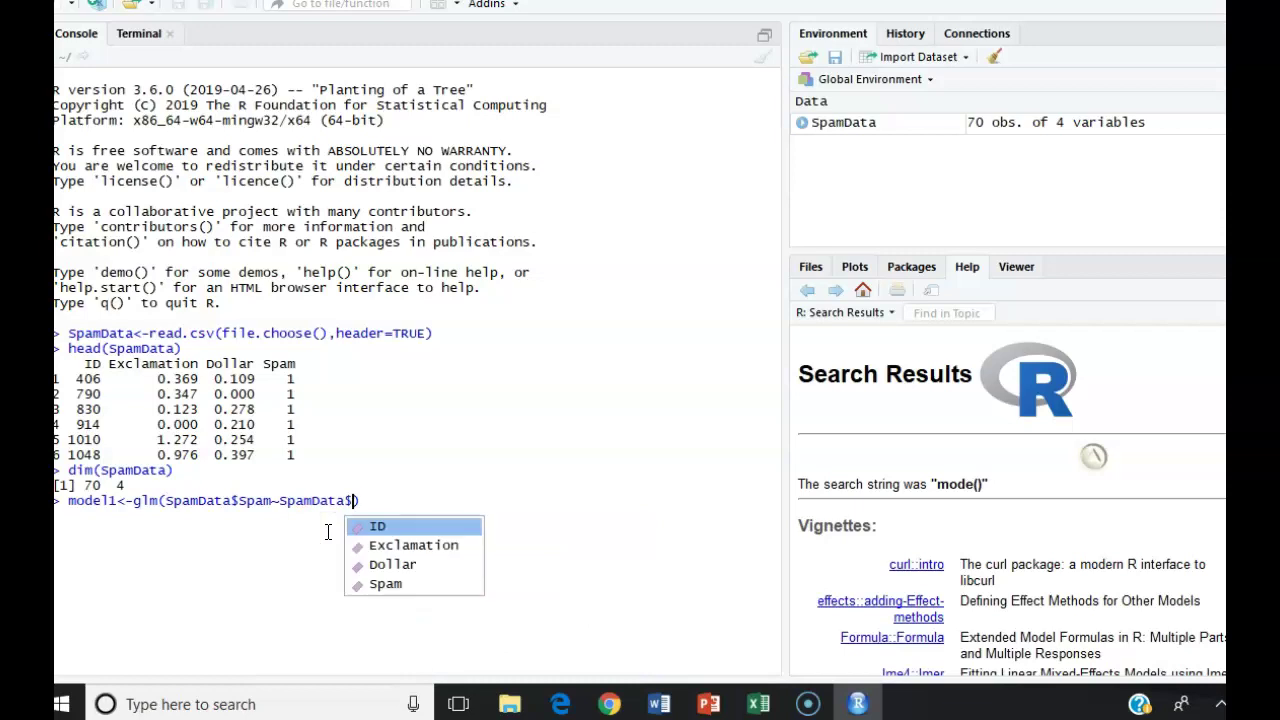
left_click(380, 545)
type("+Spam")
type("Data$")
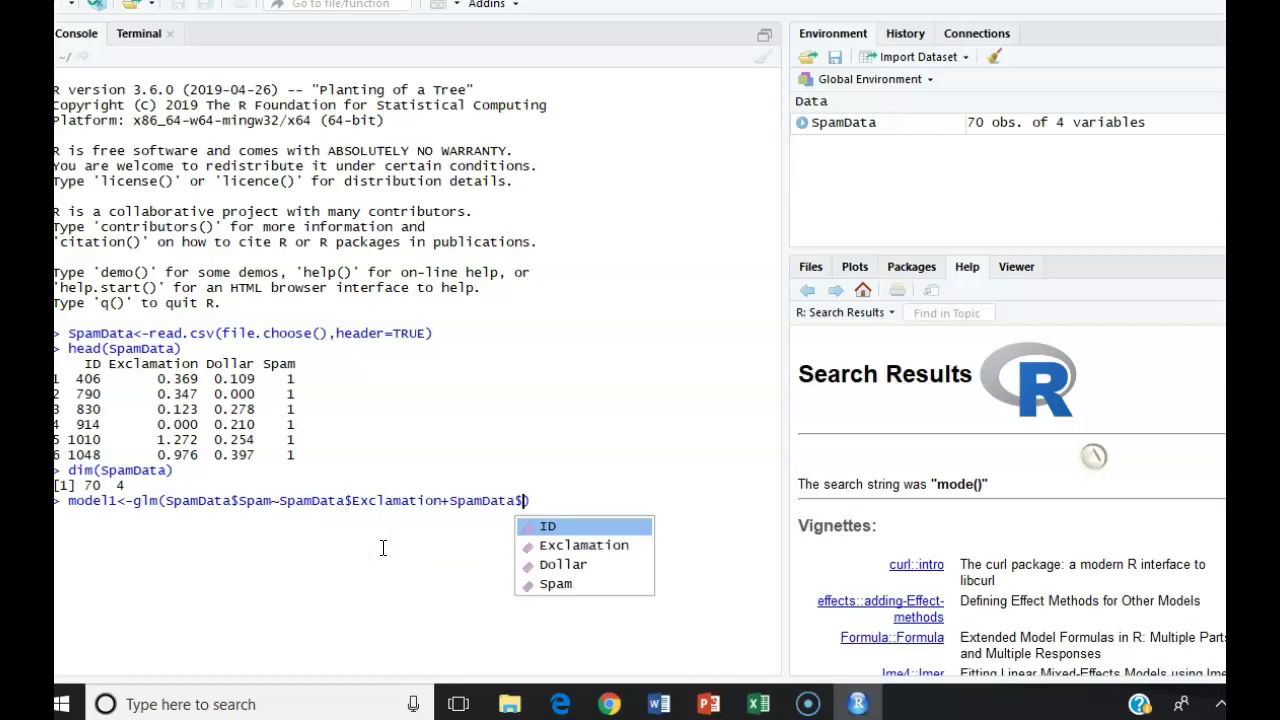
left_click(551, 564)
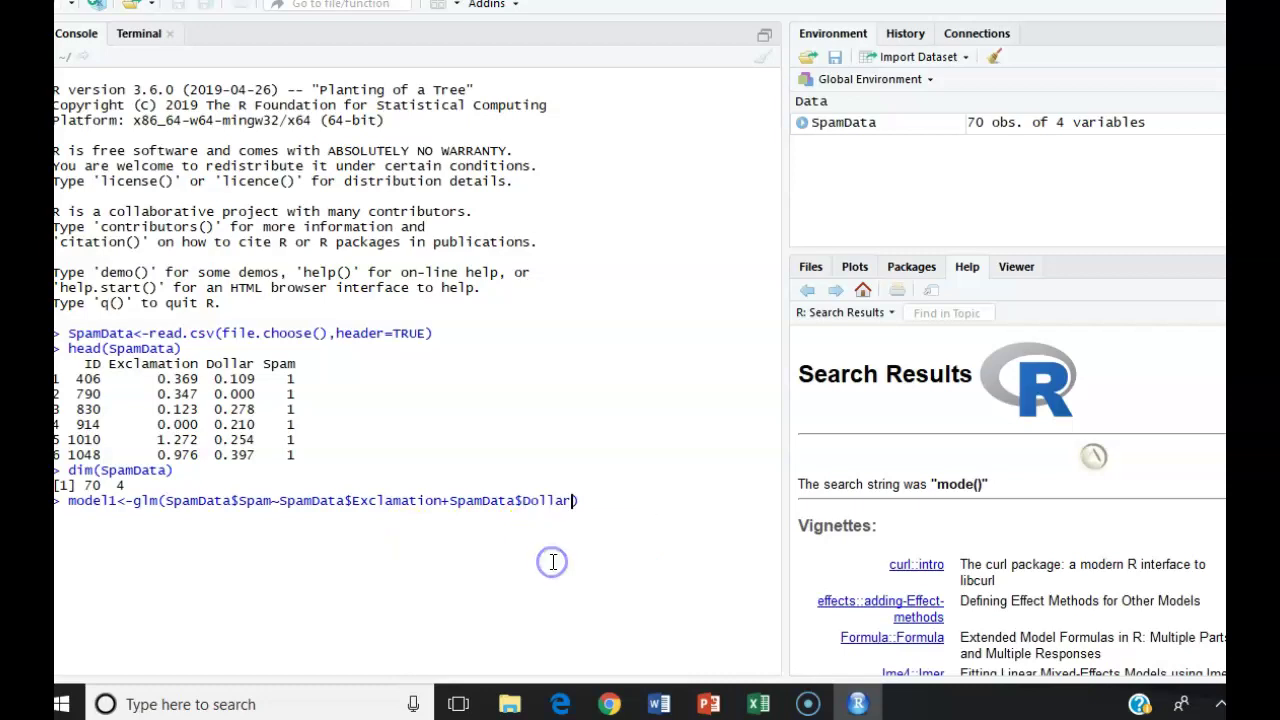
Step: Review the glm formula terms and place the caret at the end of the command
left_click(494, 510)
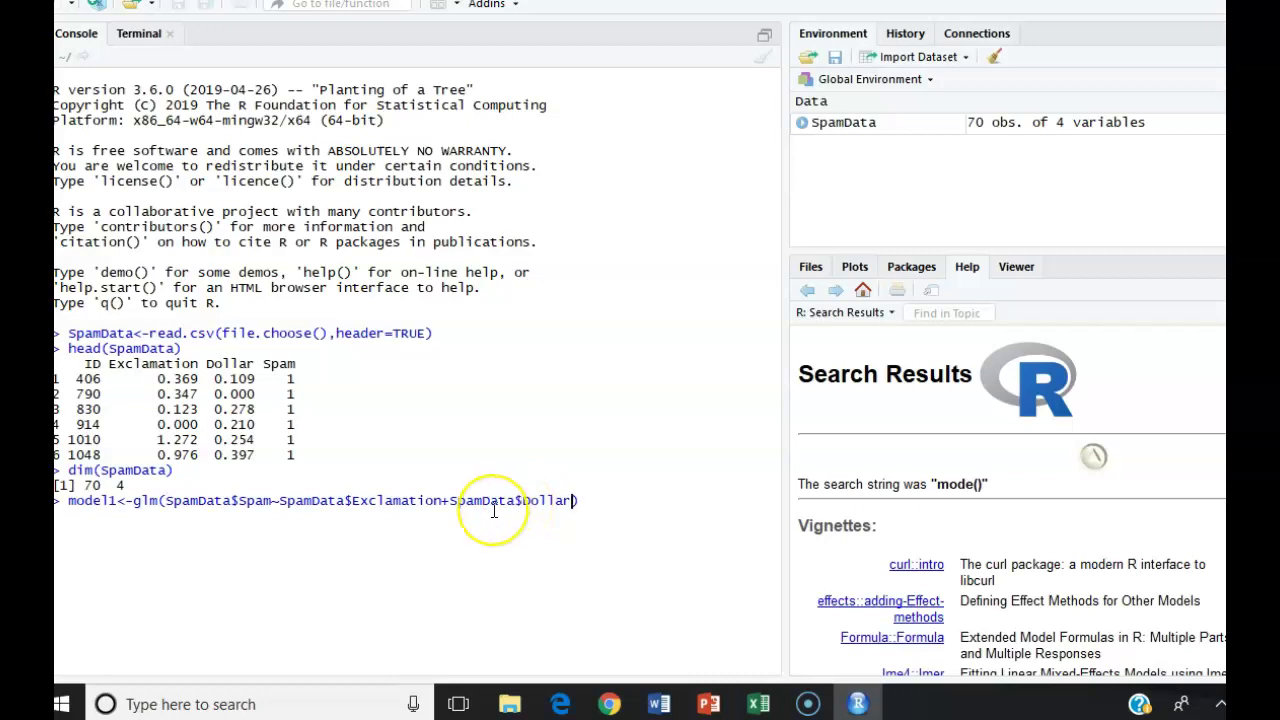
left_click(442, 515)
left_click(220, 517)
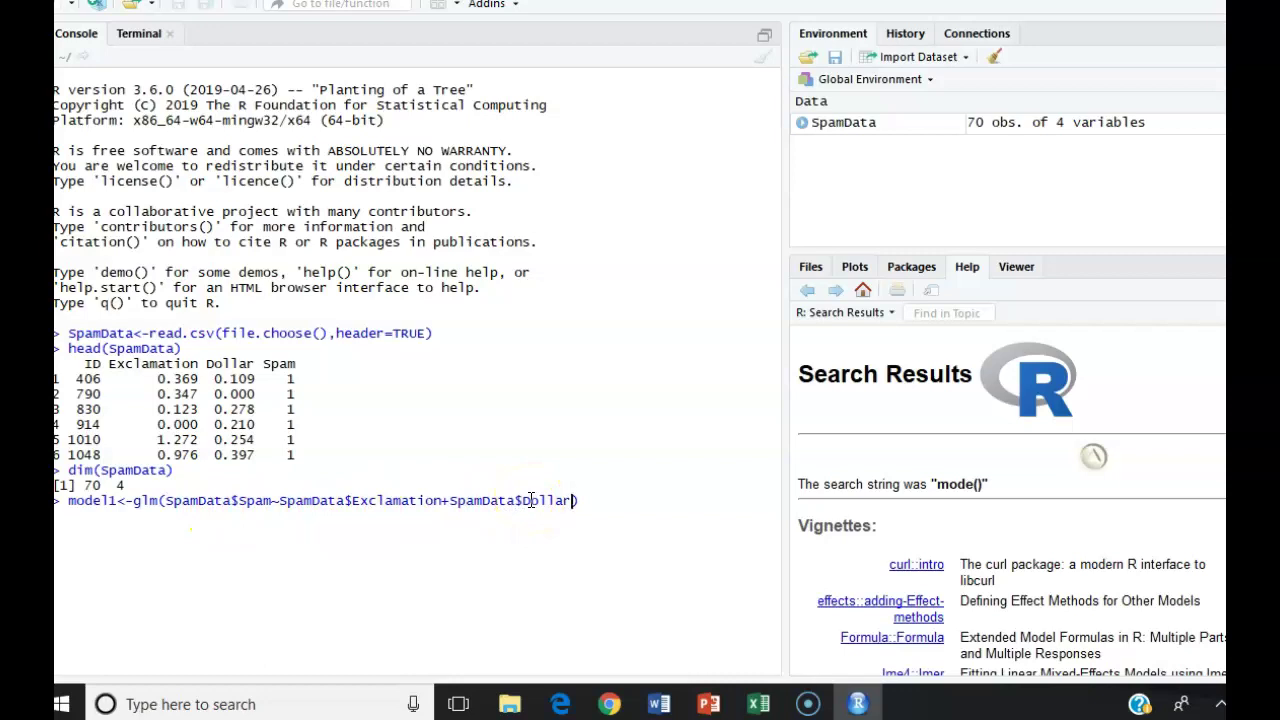
left_click(270, 503)
left_click_drag(270, 503, 278, 503)
left_click(572, 500)
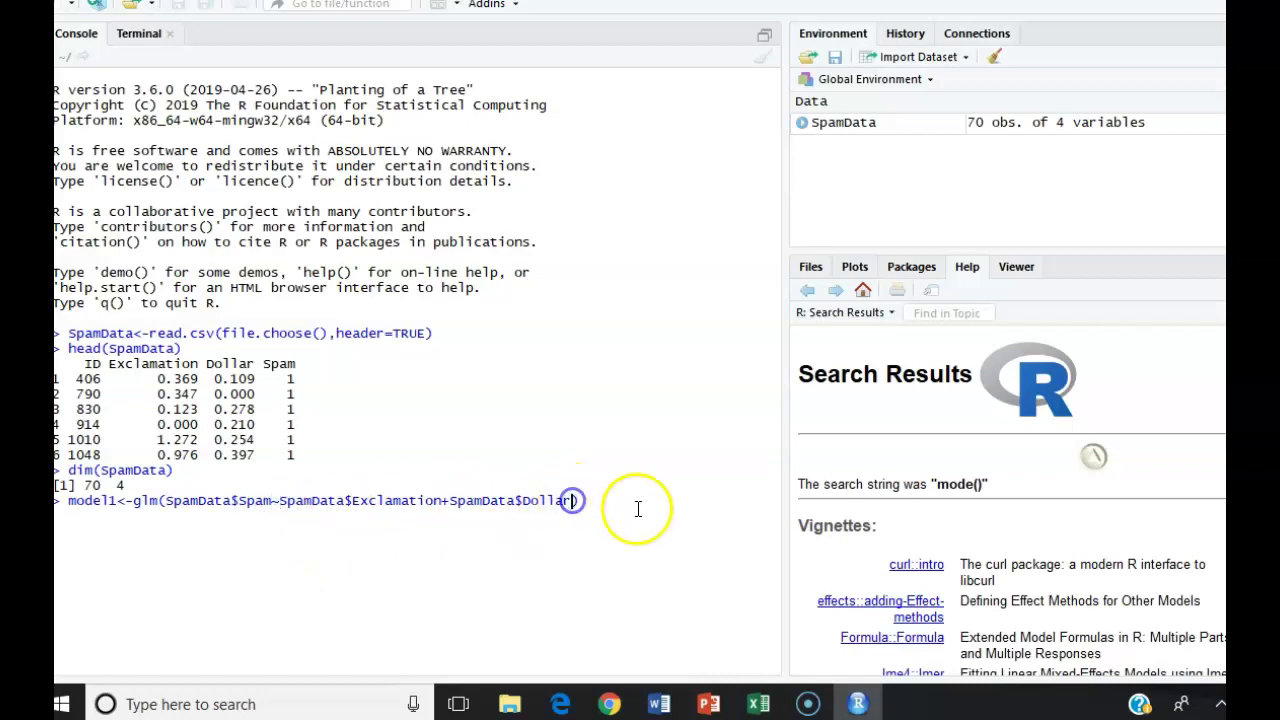
left_click(268, 502, "shift")
left_click_drag(170, 505, 428, 500)
left_click(441, 502)
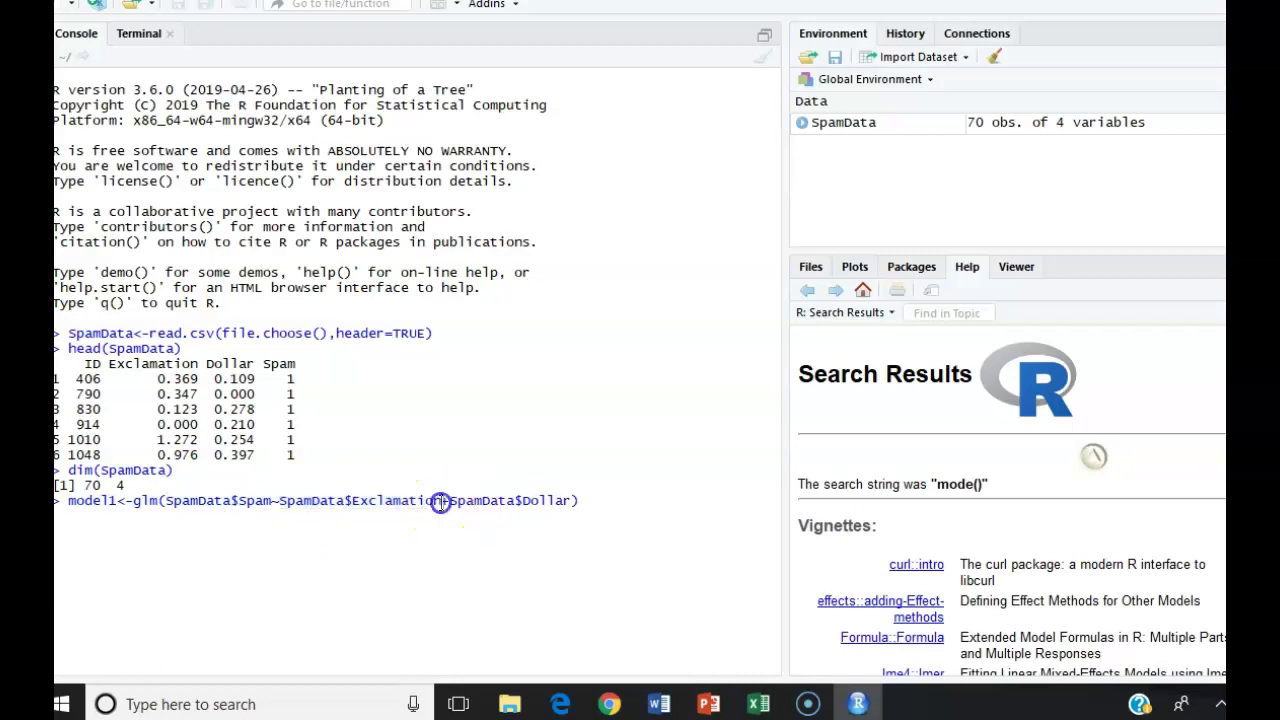
left_click(571, 502)
Step: Append data=SpamData and family=binomial() to the glm call and run it to create model1
type(",data=Spam")
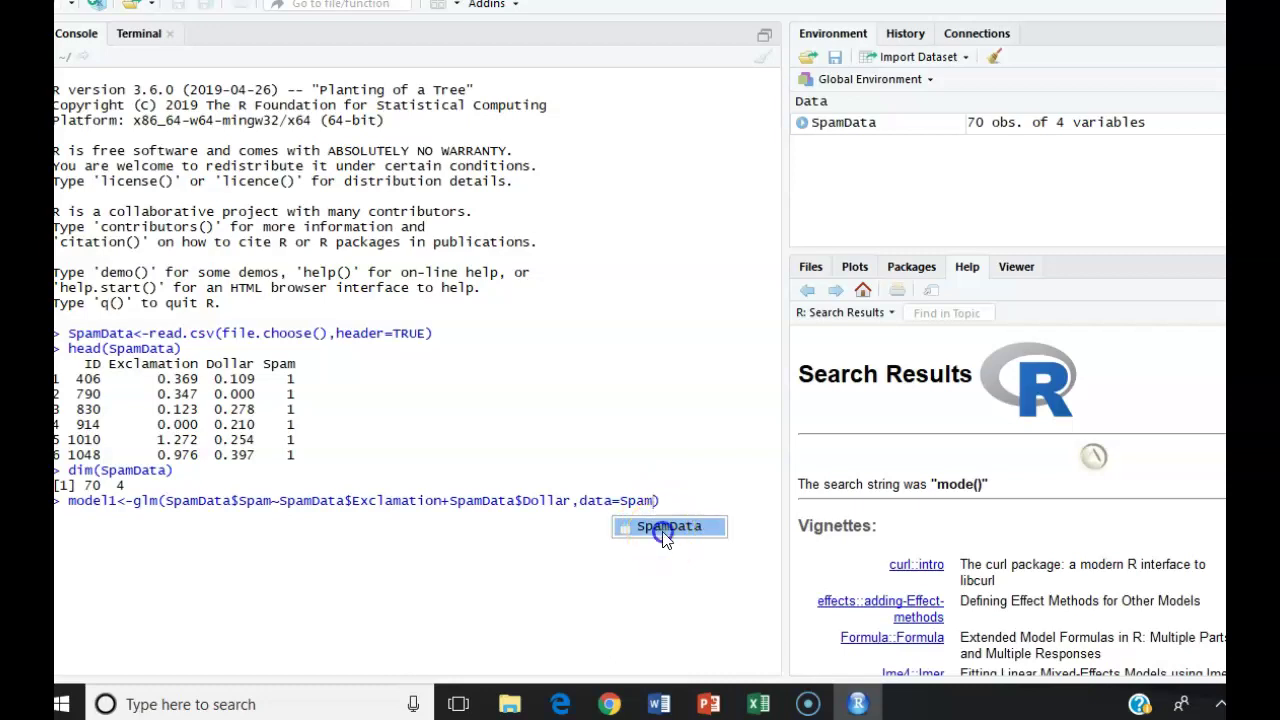
left_click(663, 527)
type(",")
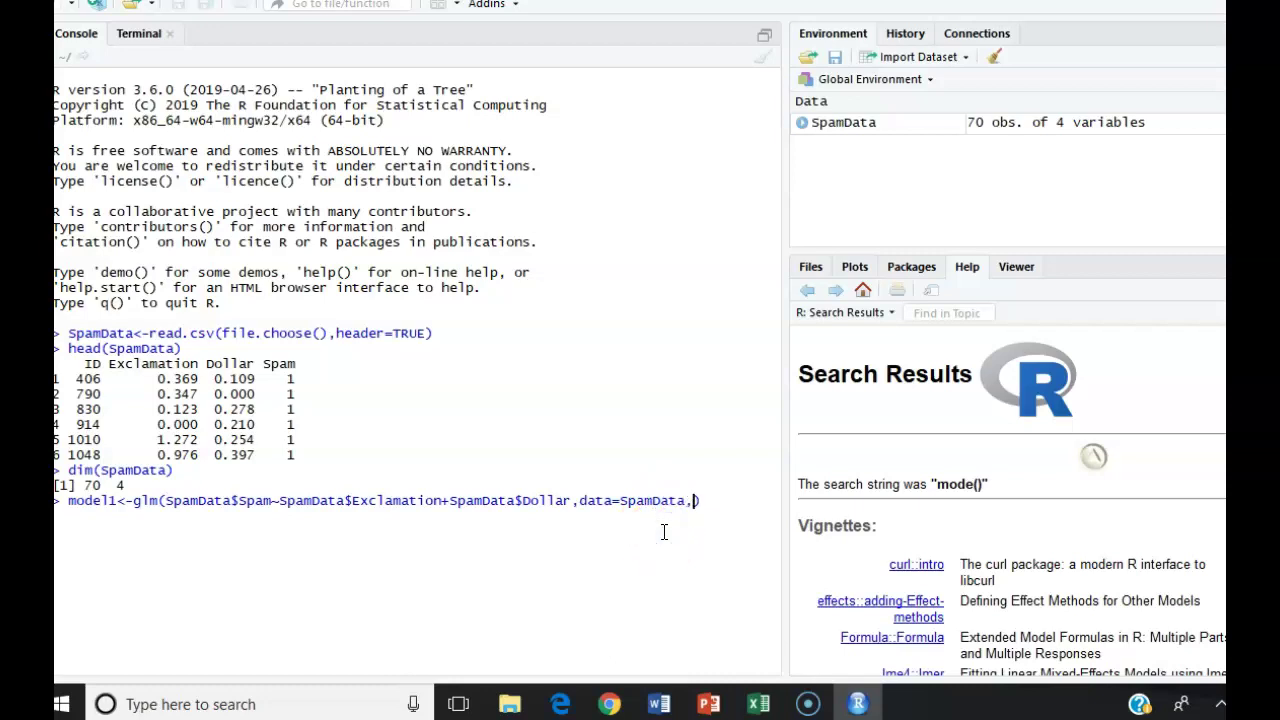
type("family=binomial(")
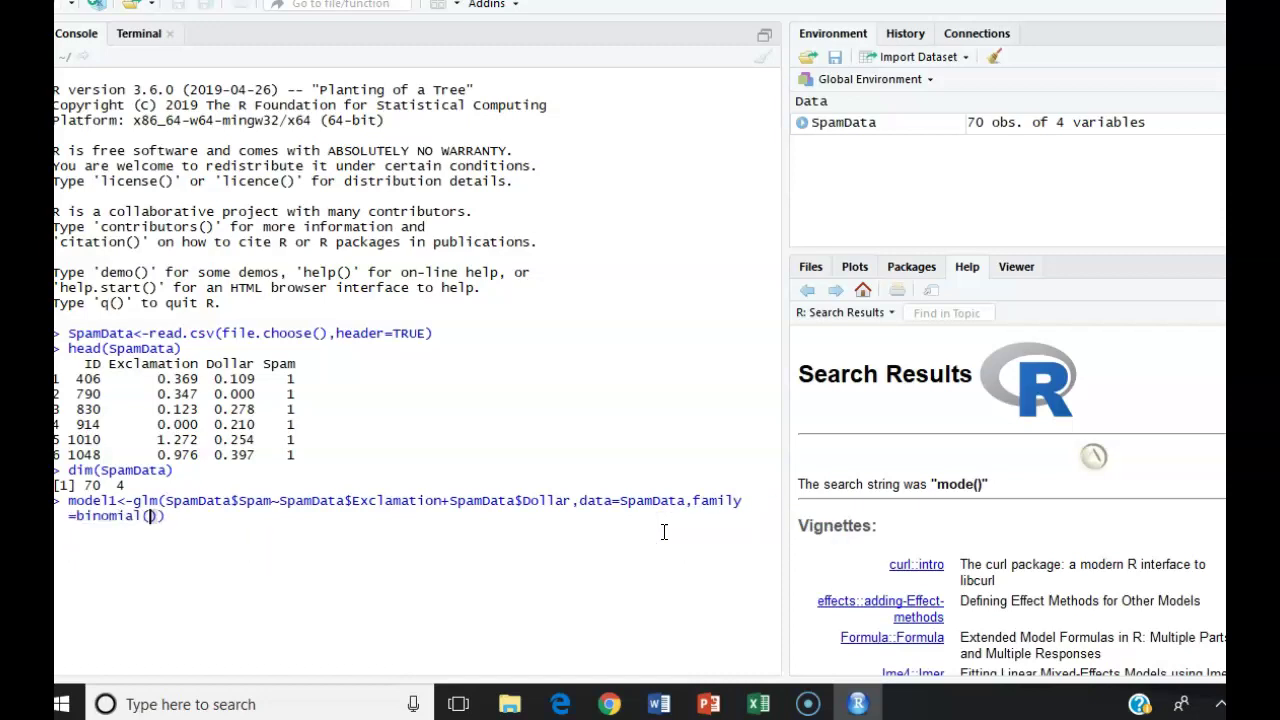
type("))")
key("Return")
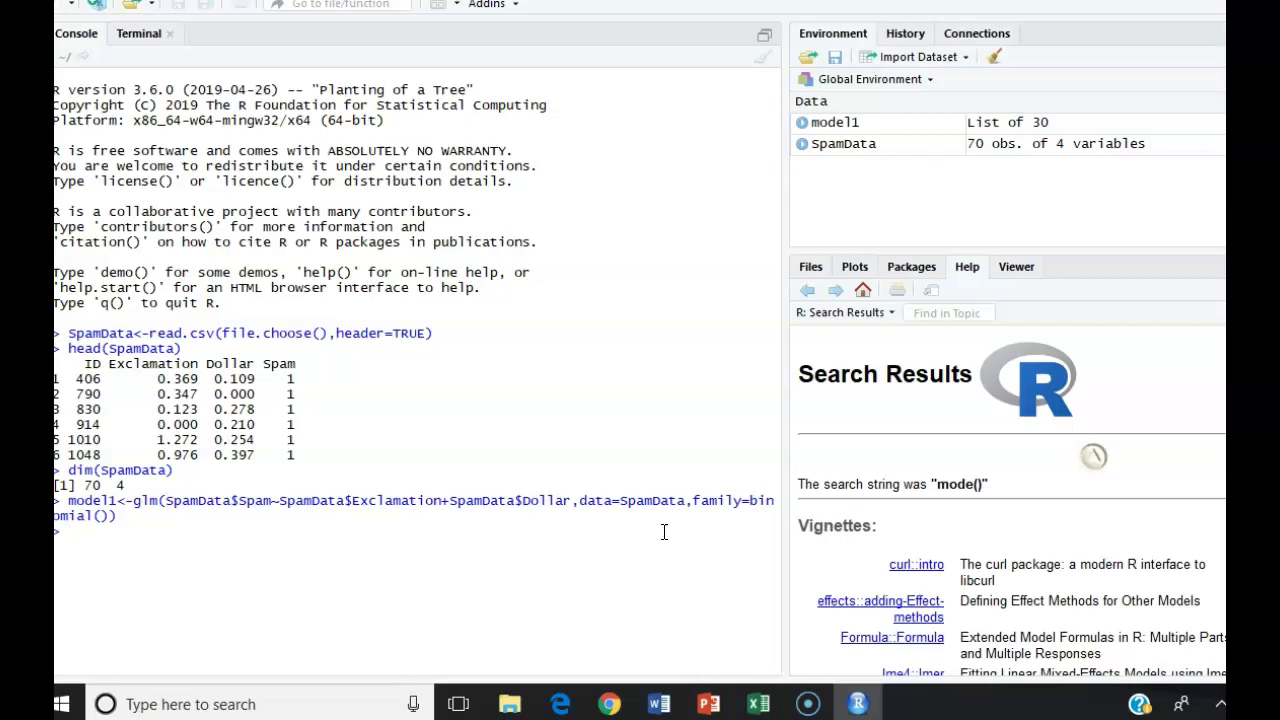
Step: Enter model1 at the console prompt to display the fitted logistic model
type("model1")
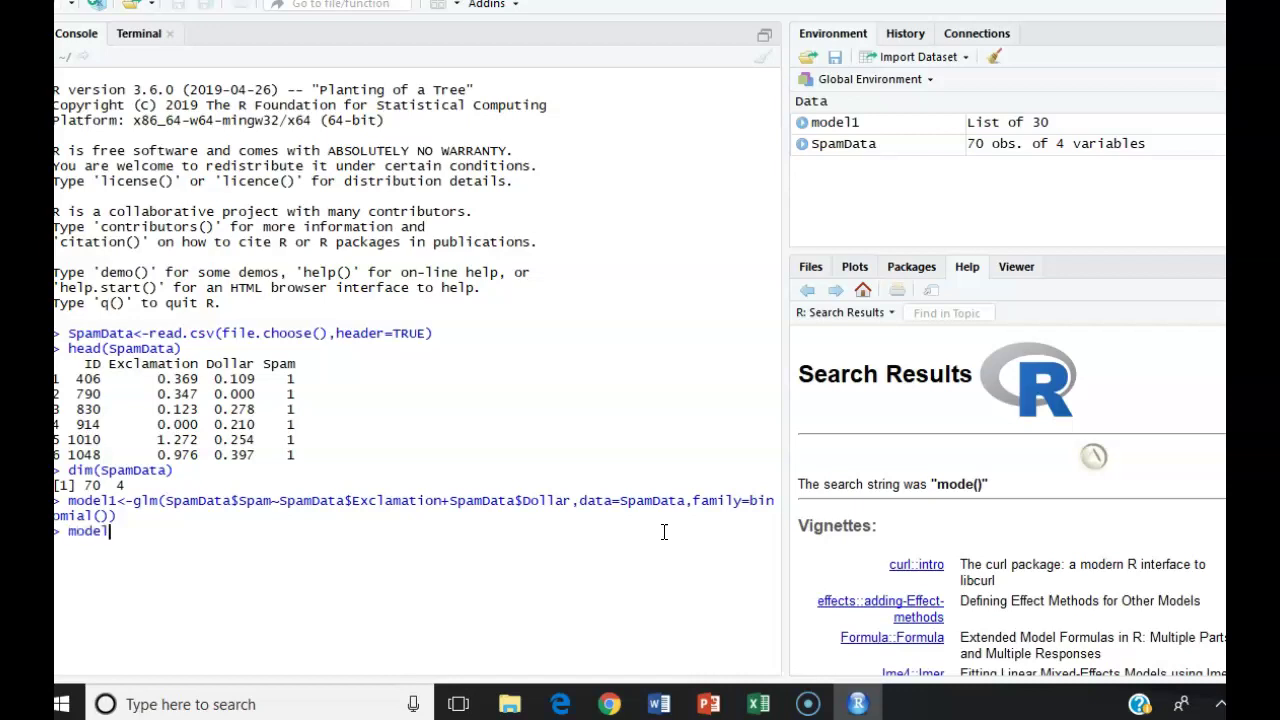